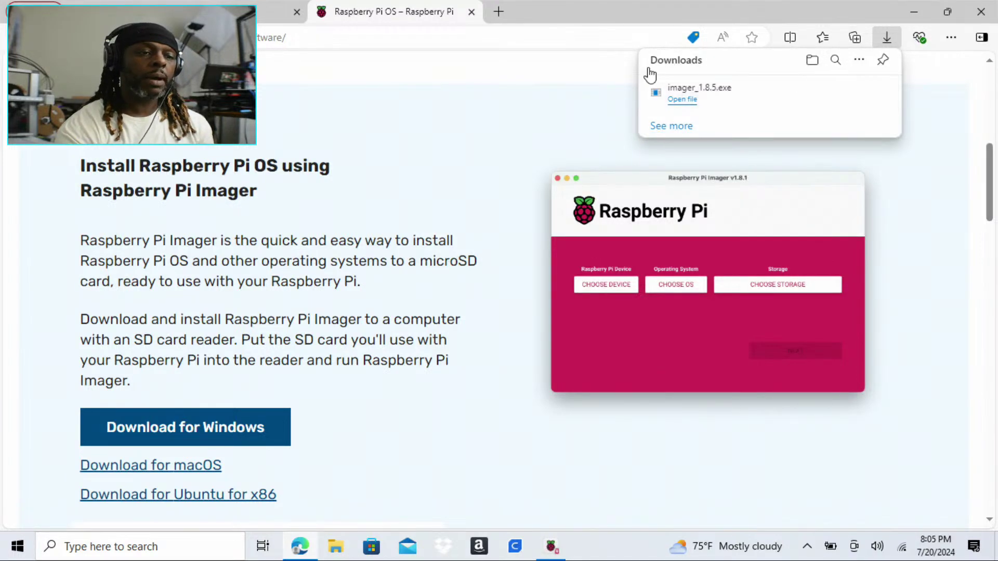
Dismiss the downloads list and navigate from the raspberrypi.com homepage back to the Raspberry Pi OS software page.
left_click(602, 45)
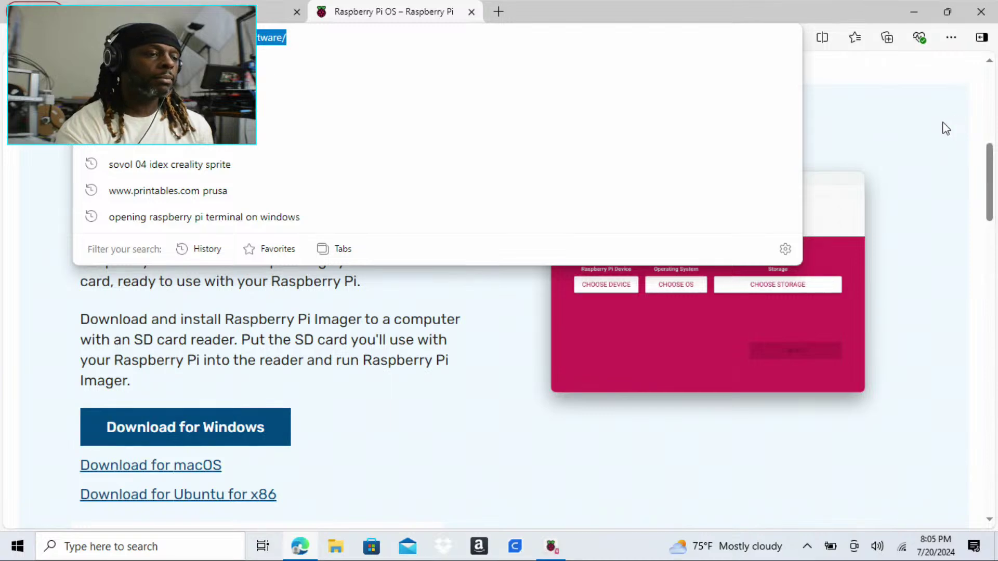
left_click(946, 128)
scroll(418, 200, "up", 5)
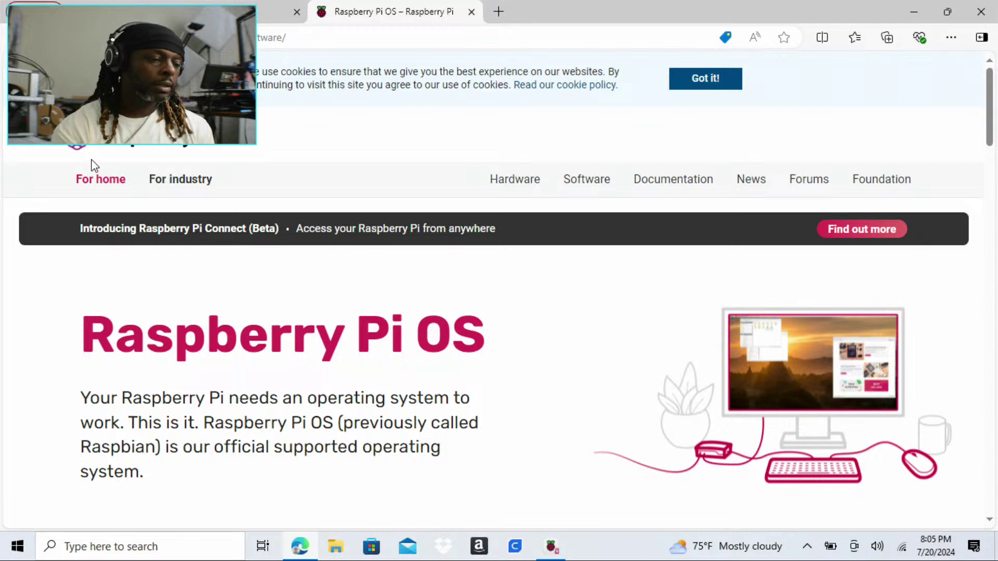
left_click(104, 141)
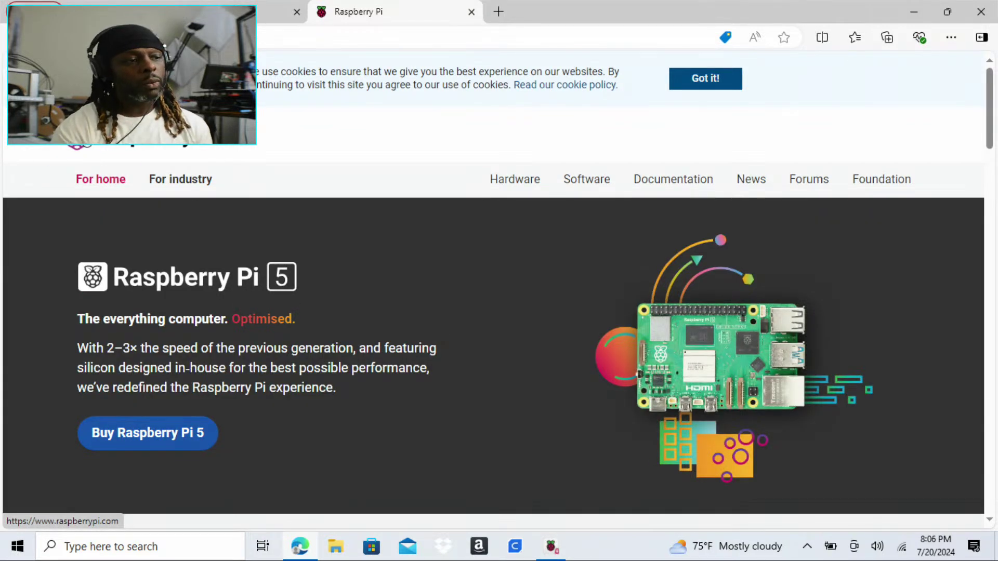
left_click(574, 182)
scroll(318, 281, "down", 8)
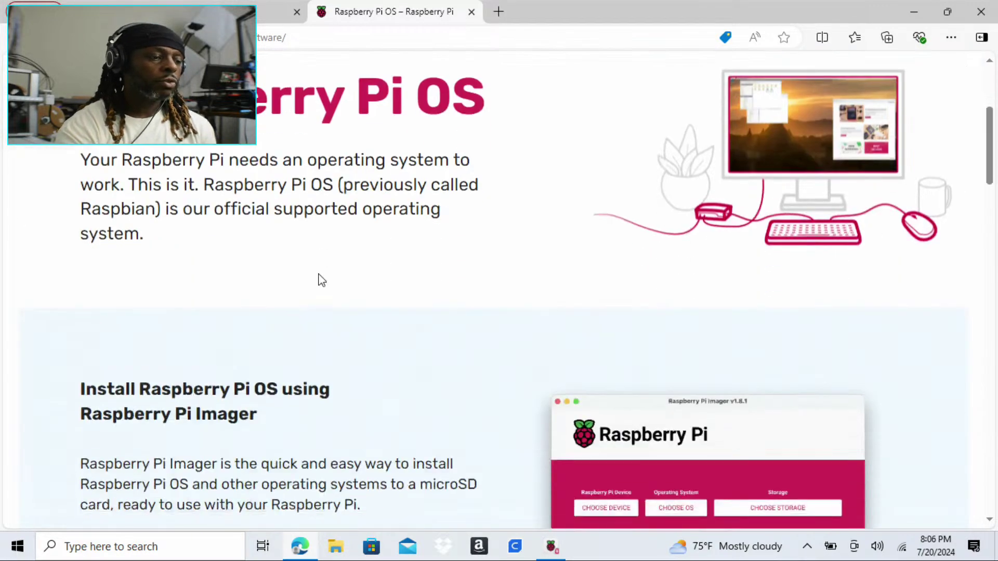
scroll(435, 326, "down", 2)
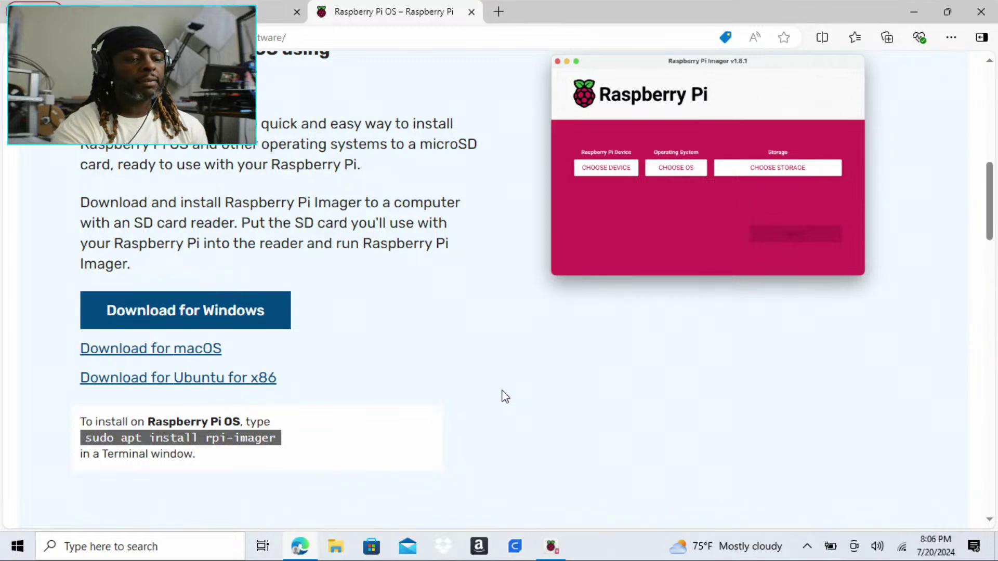
scroll(503, 396, "up", 10)
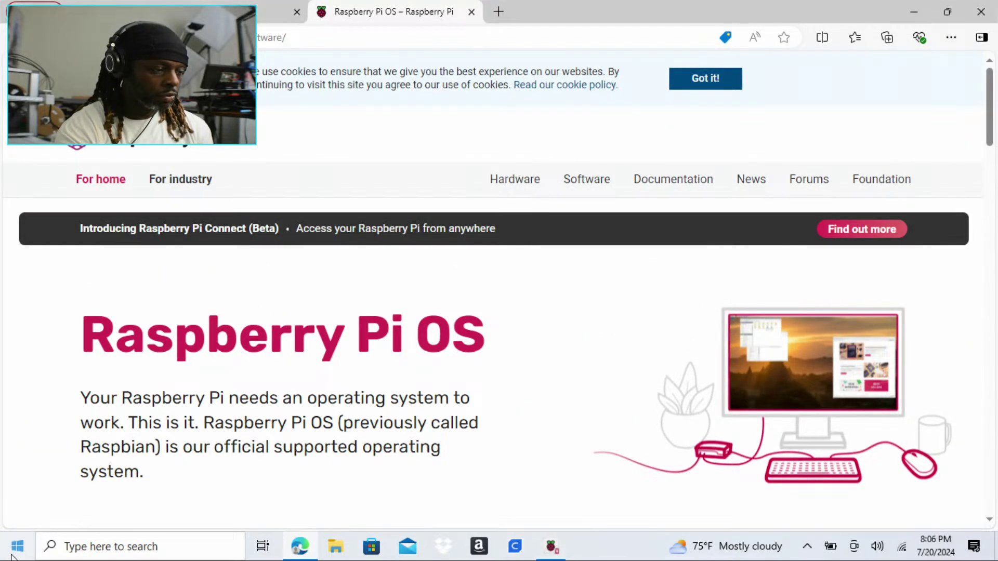
Cancel the insert-disk message and accept the prompt to format removable drive F:.
left_click(552, 547)
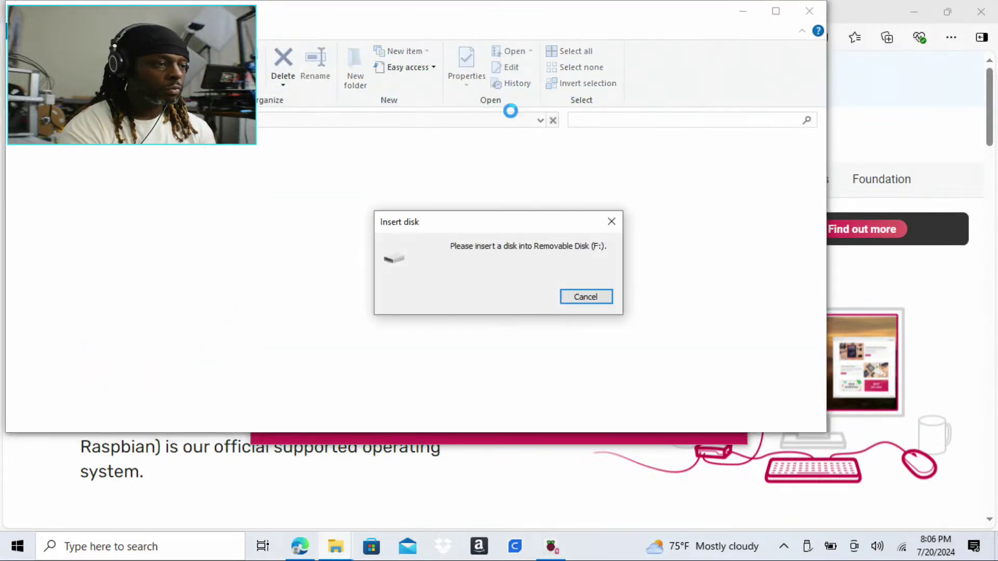
left_click(580, 297)
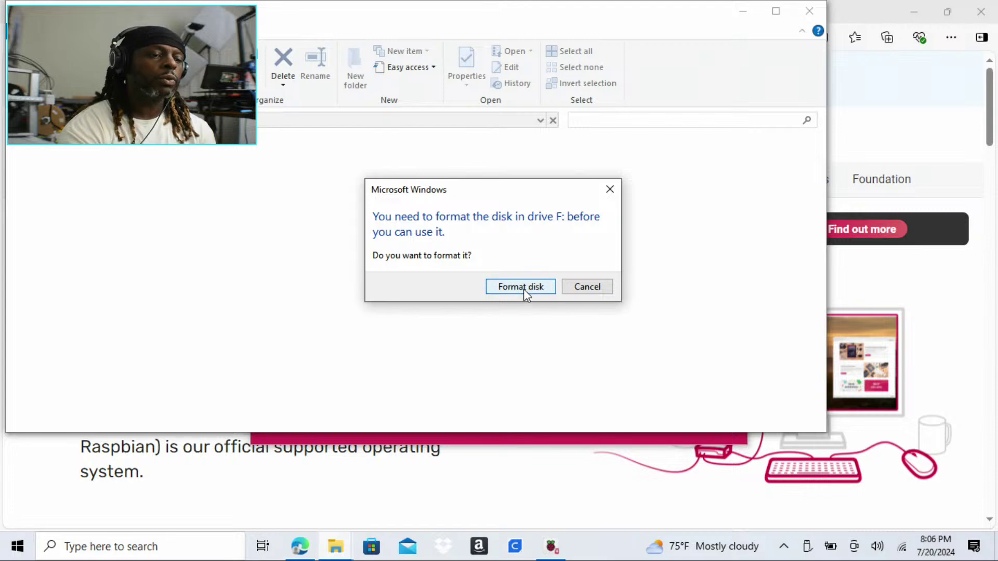
left_click(523, 289)
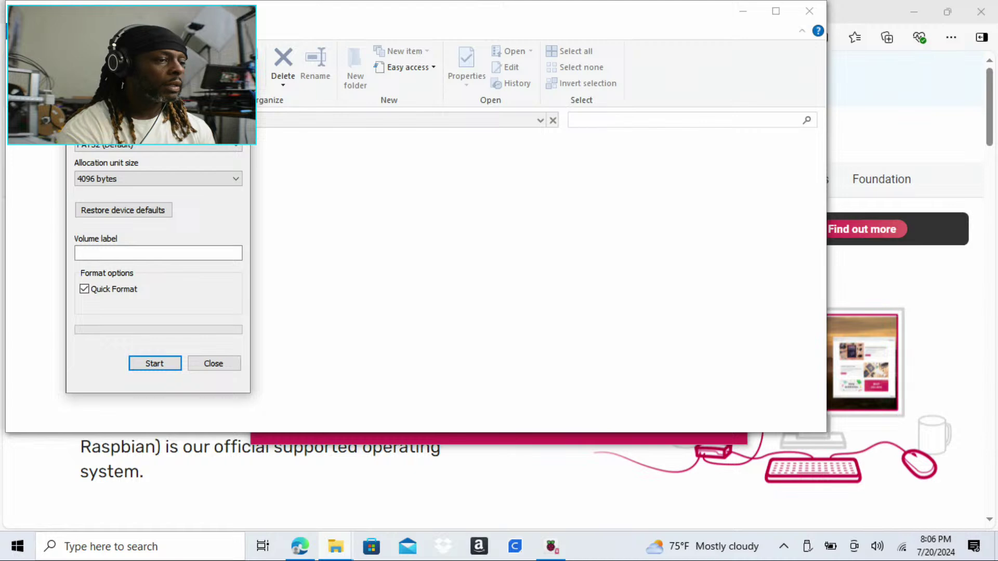
Choose the default allocation size, label the volume Kobramax3 and start formatting drive F:.
left_click(186, 174)
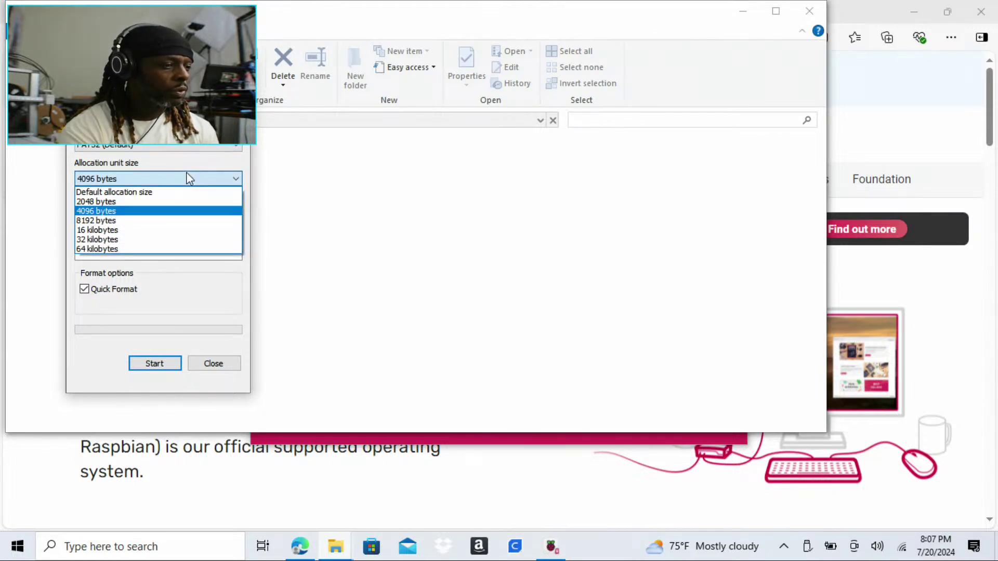
left_click(136, 193)
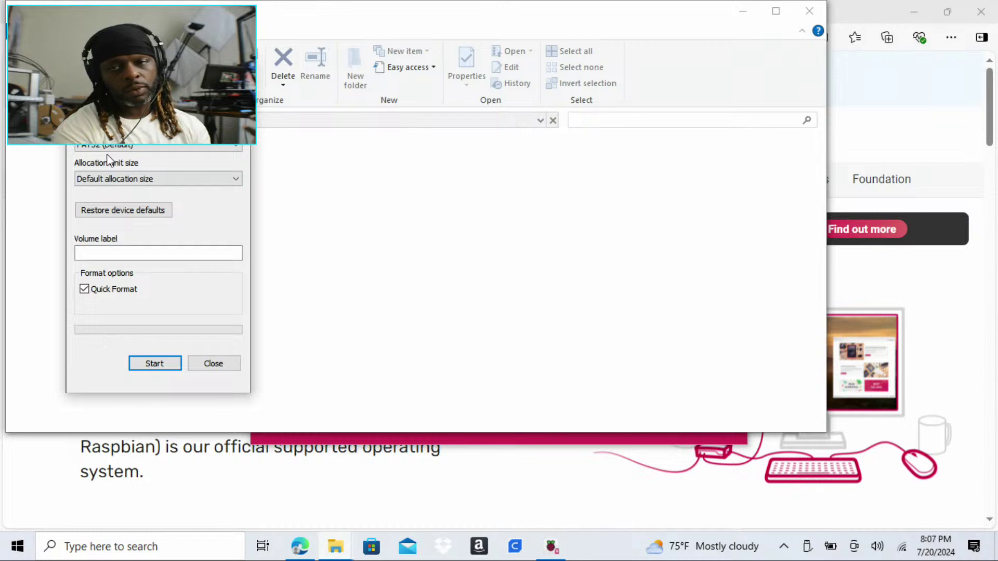
left_click(145, 363)
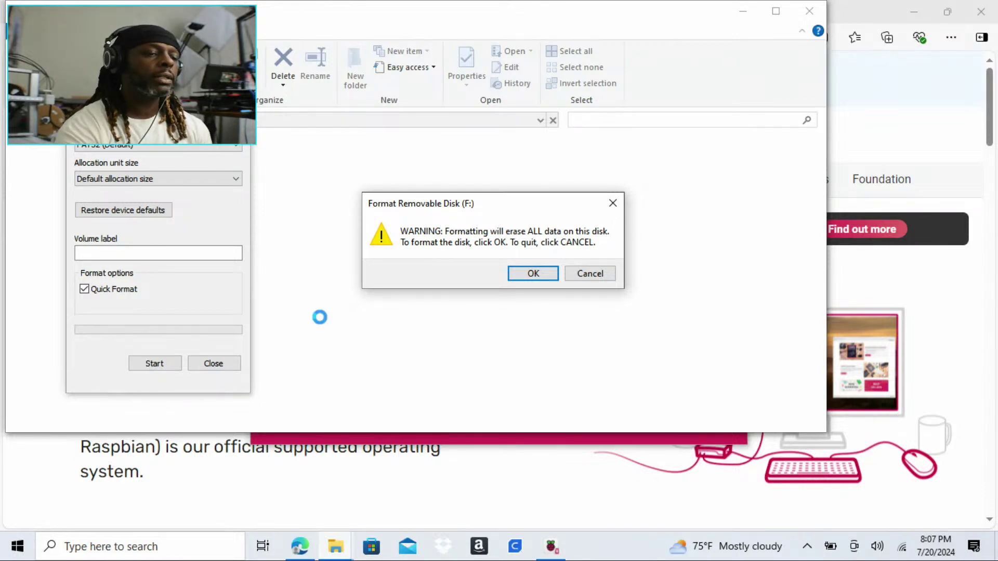
left_click(590, 272)
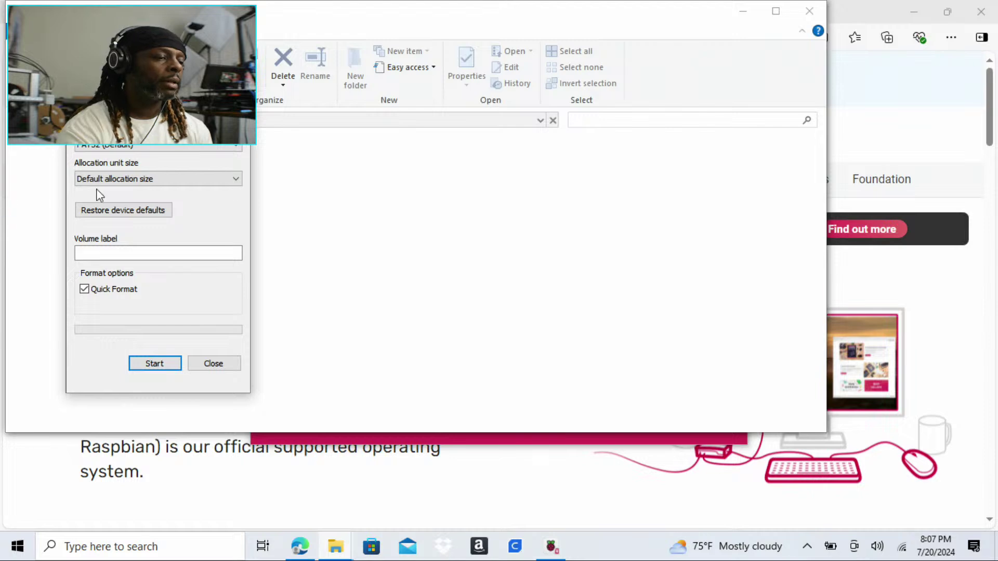
left_click(162, 251)
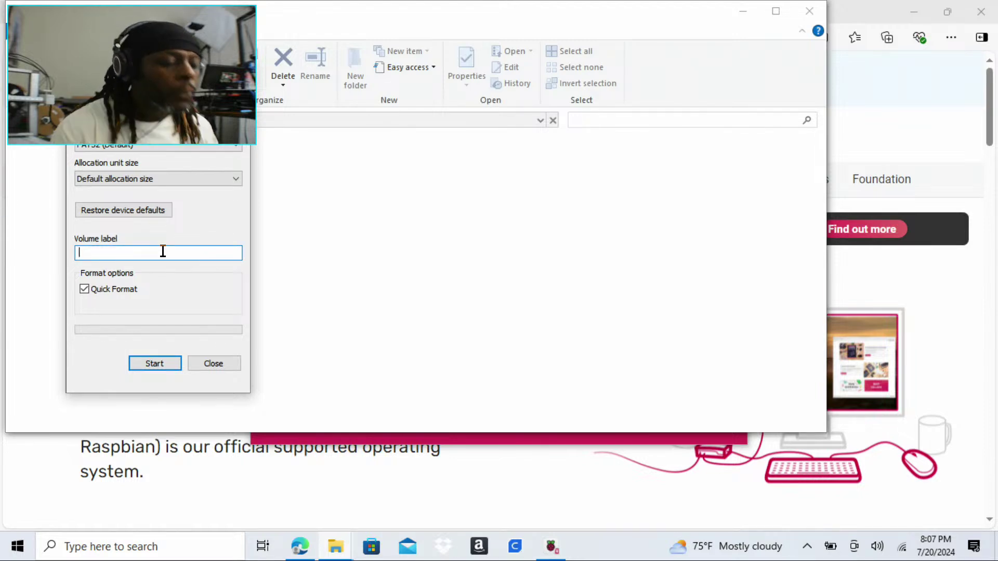
type("K")
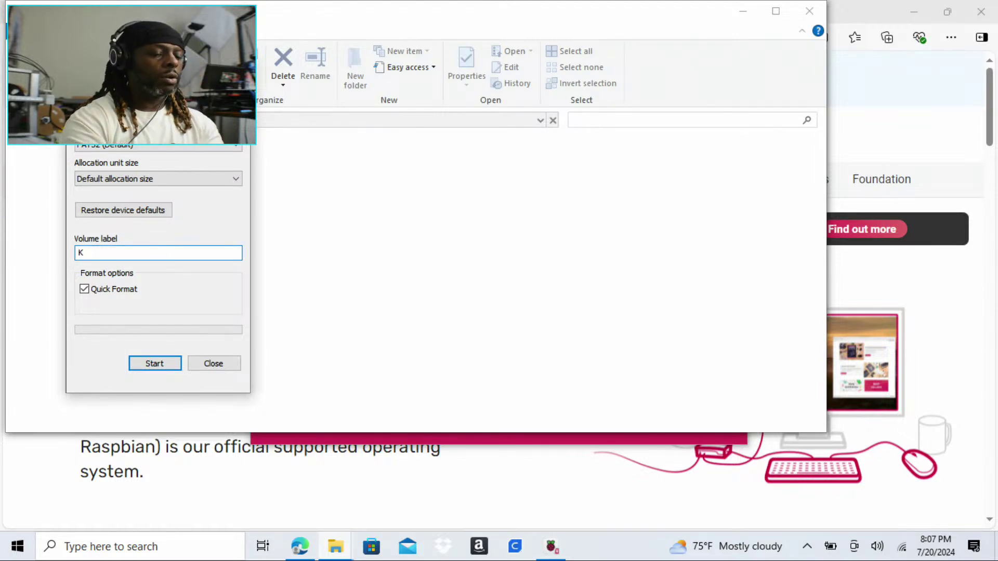
type("obra")
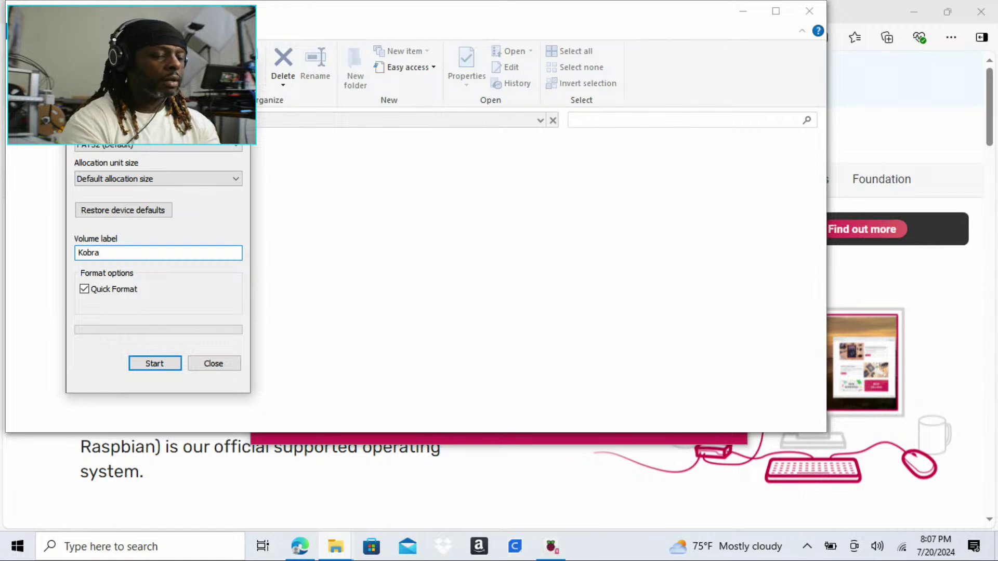
type("max3")
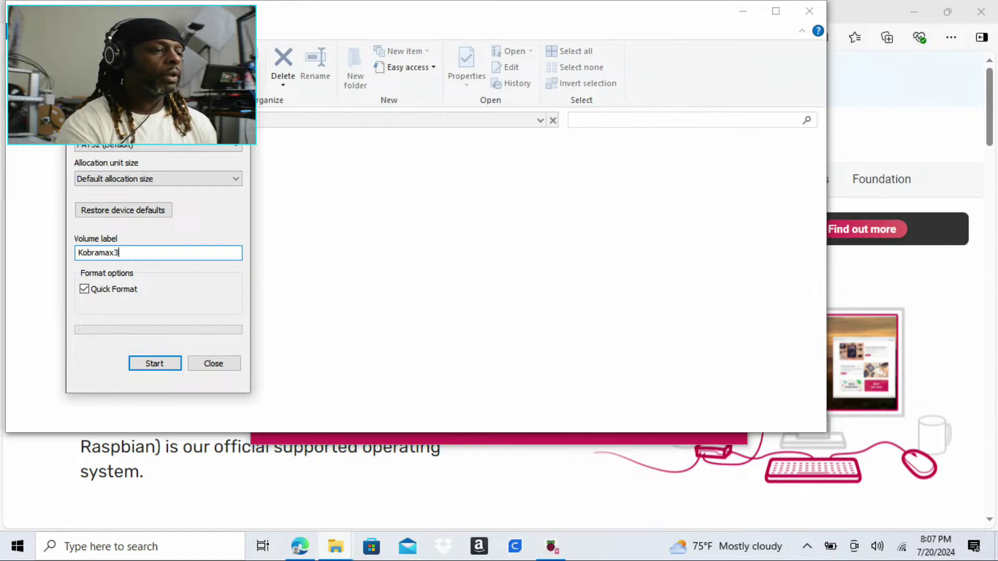
left_click(152, 363)
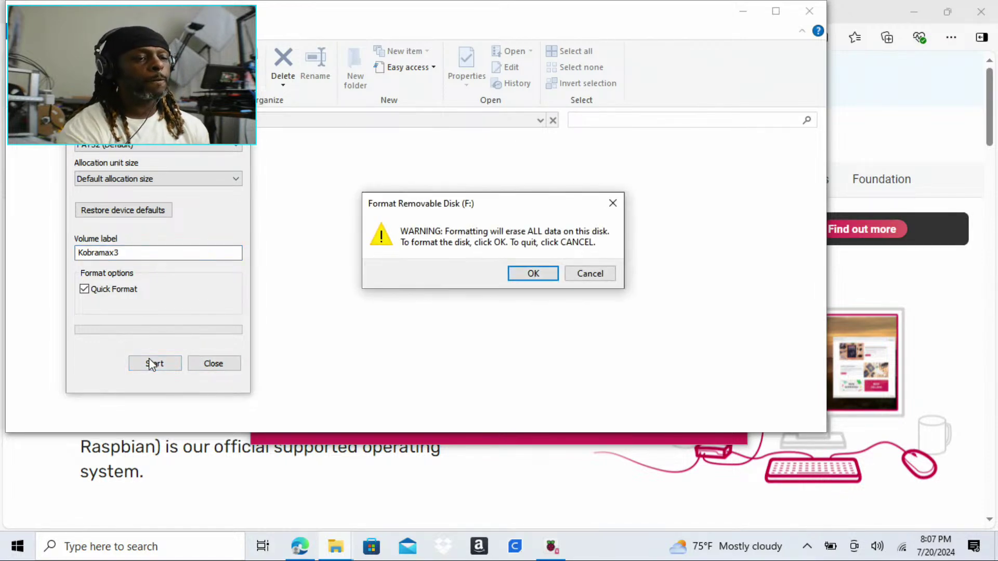
Confirm erasing drive F:, keep FAT32, close the format window and go up to This PC.
left_click(510, 271)
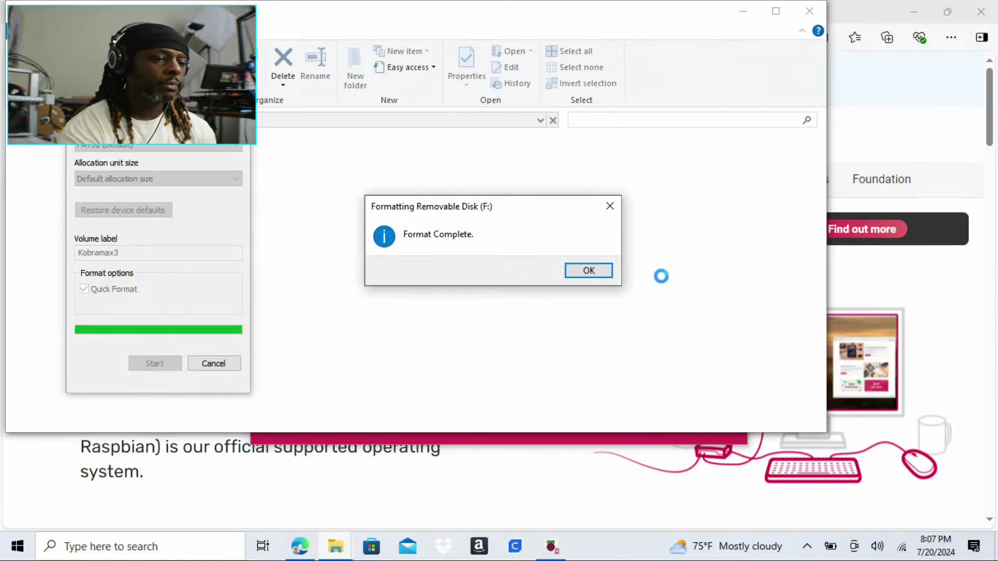
left_click(589, 271)
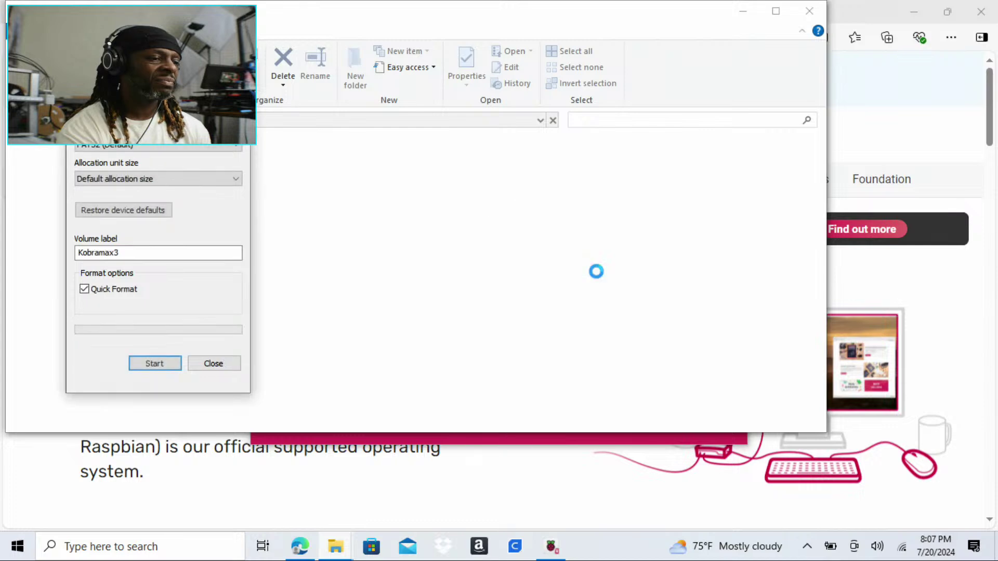
left_click(210, 147)
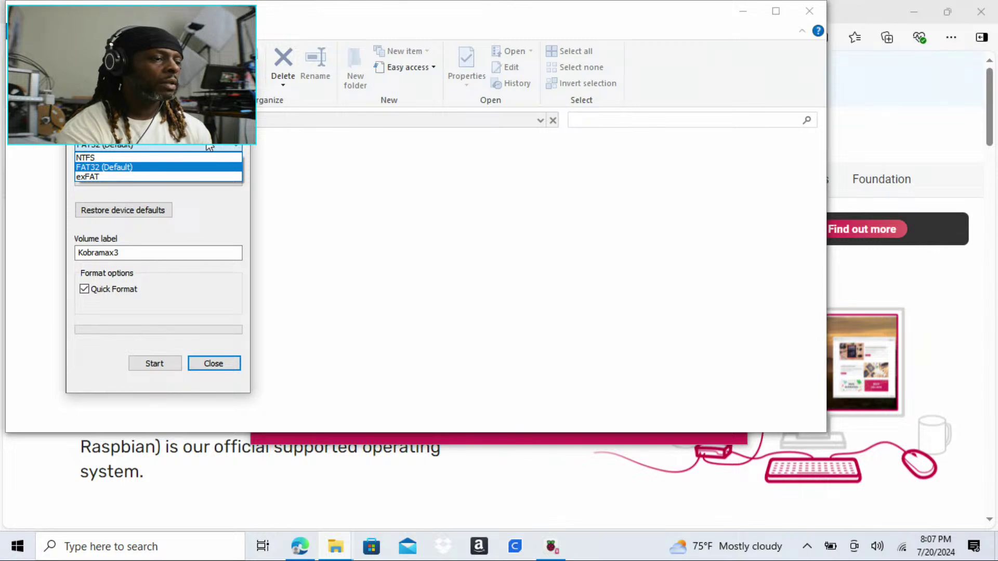
left_click(209, 147)
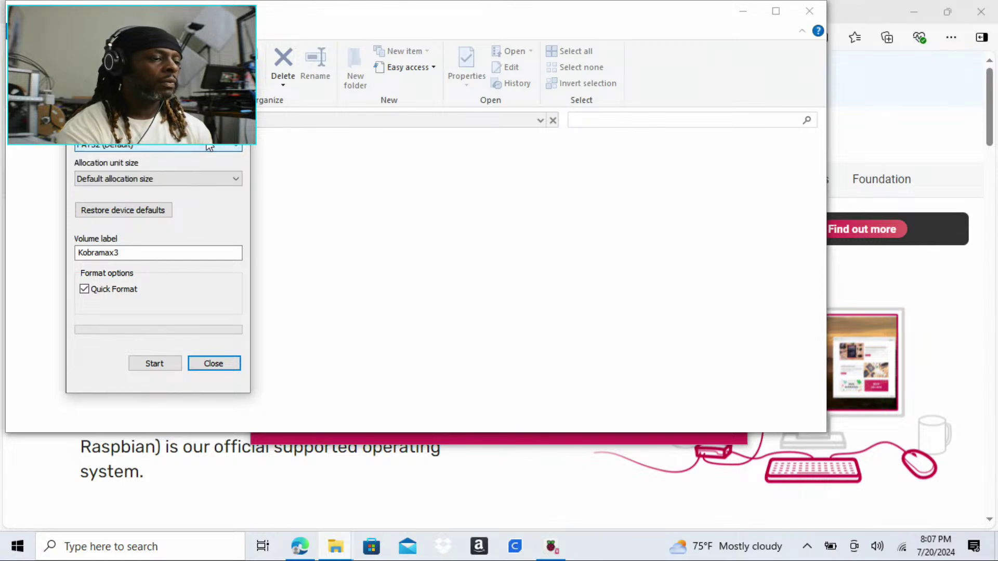
left_click(217, 365)
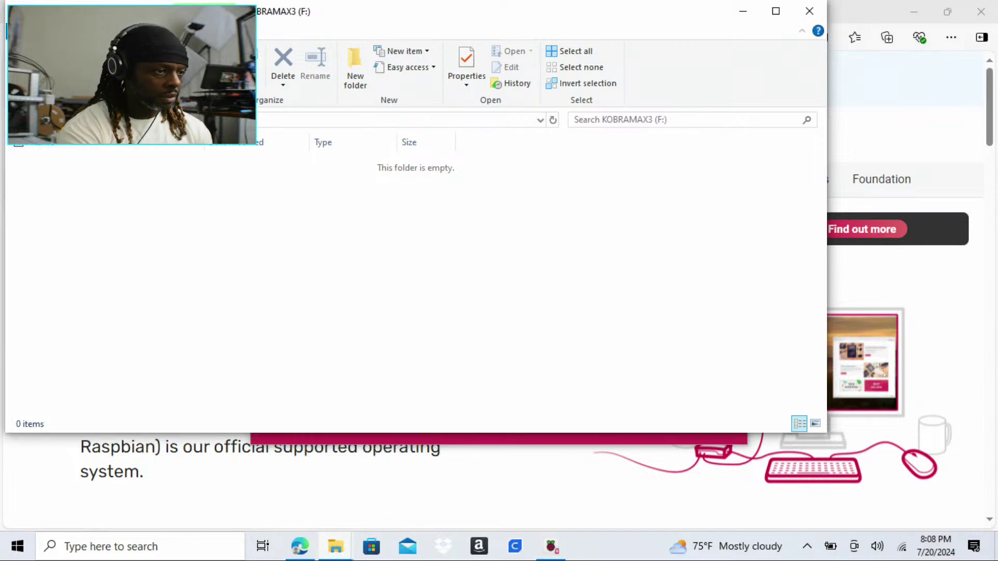
key("alt+Up")
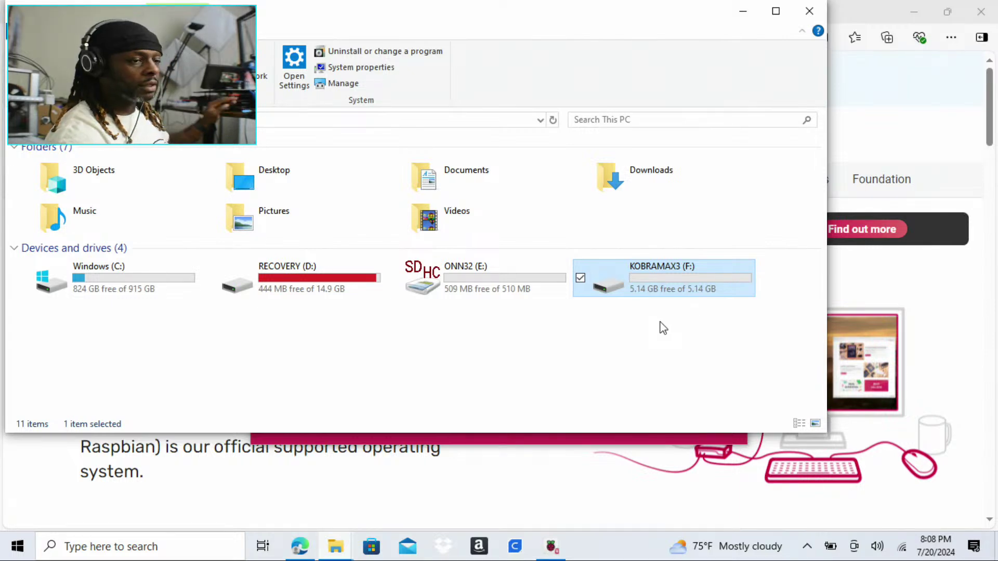
Open Format for KOBRAMAX3 (F:) and try exFAT with a 32 KB allocation size.
right_click(631, 272)
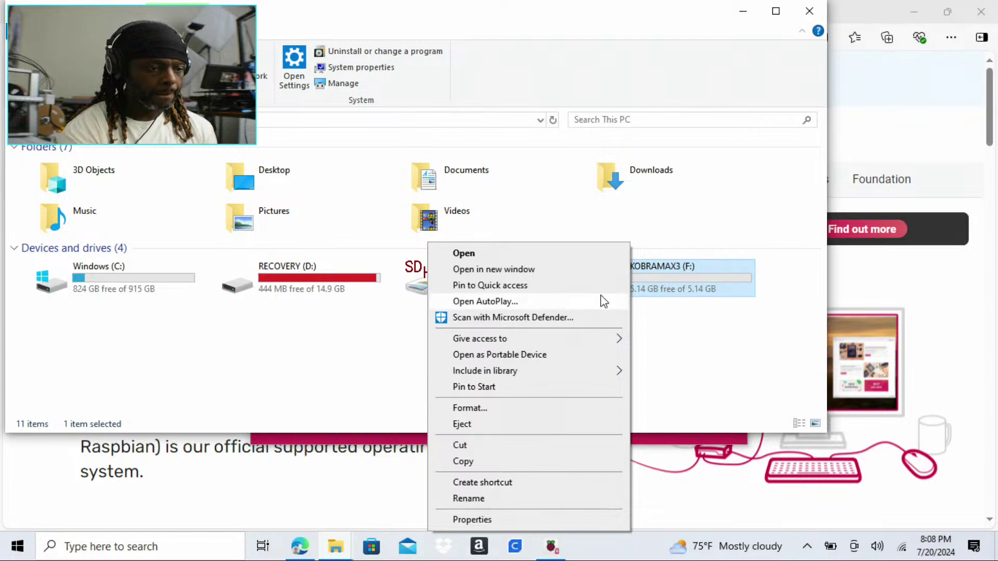
left_click(470, 407)
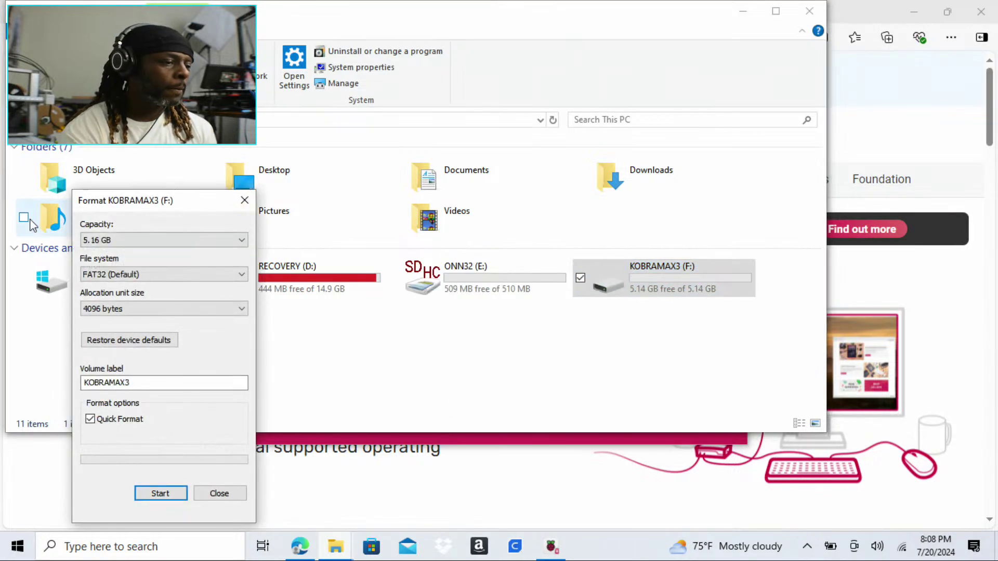
left_click(204, 277)
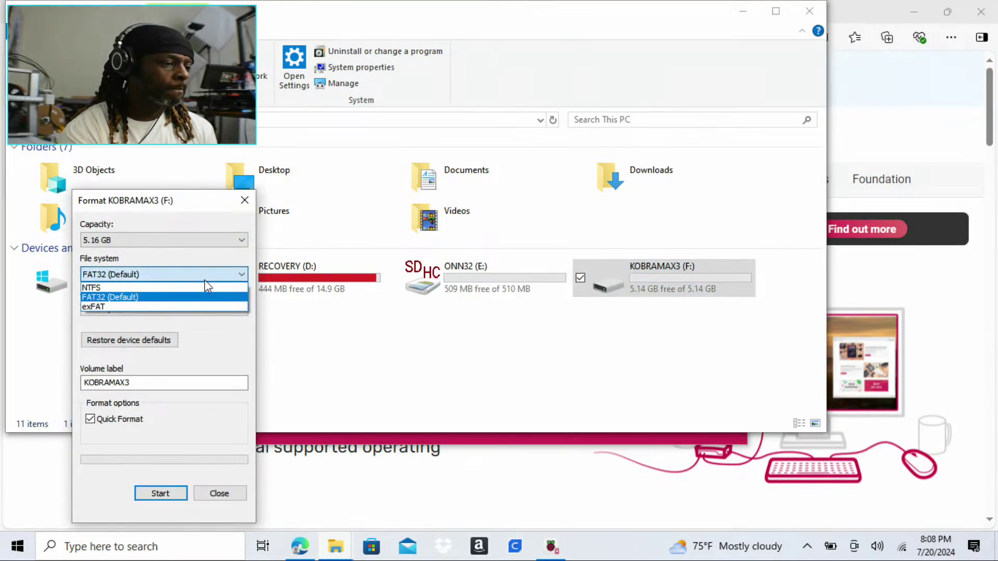
left_click(130, 307)
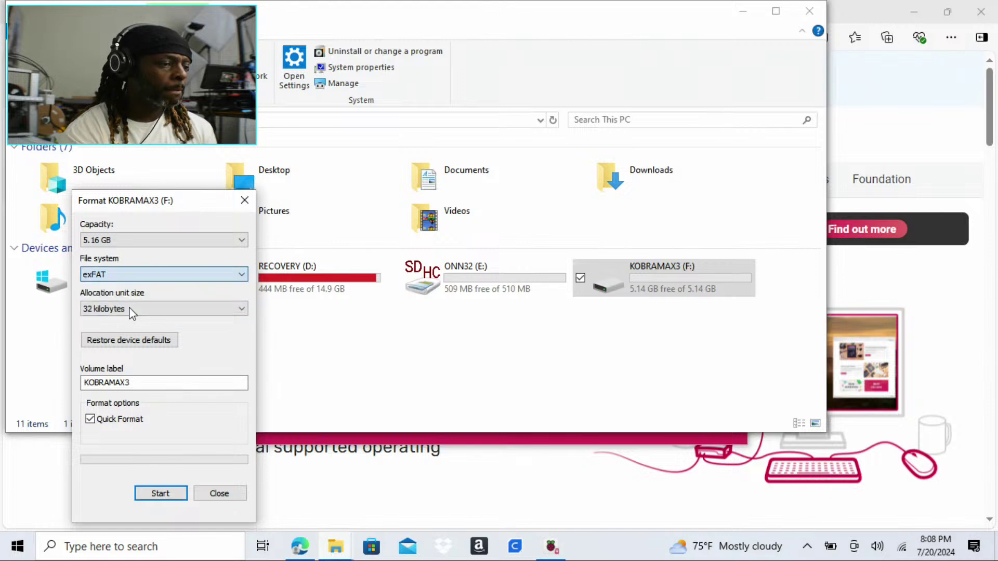
left_click(208, 239)
left_click(207, 236)
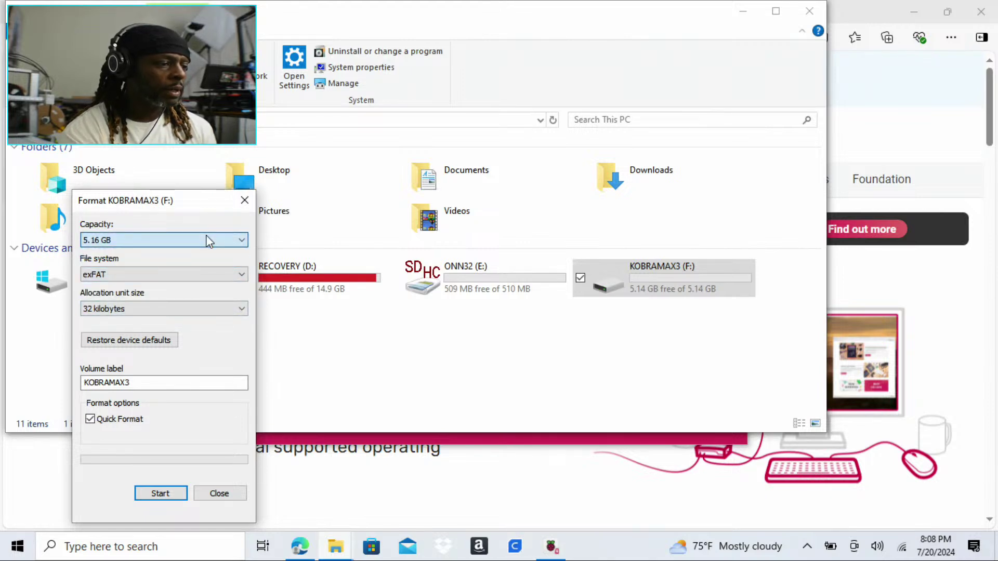
left_click(195, 310)
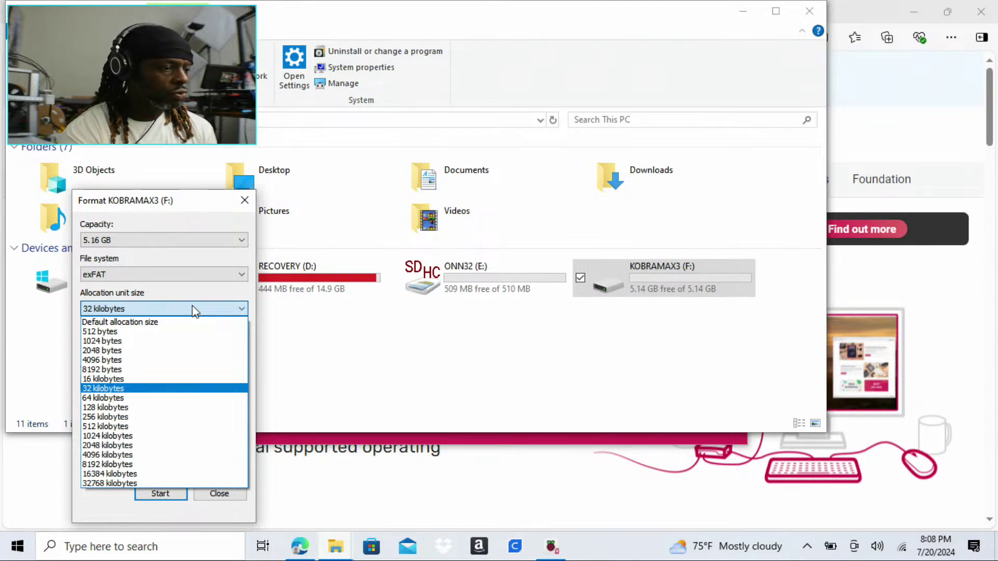
left_click(195, 311)
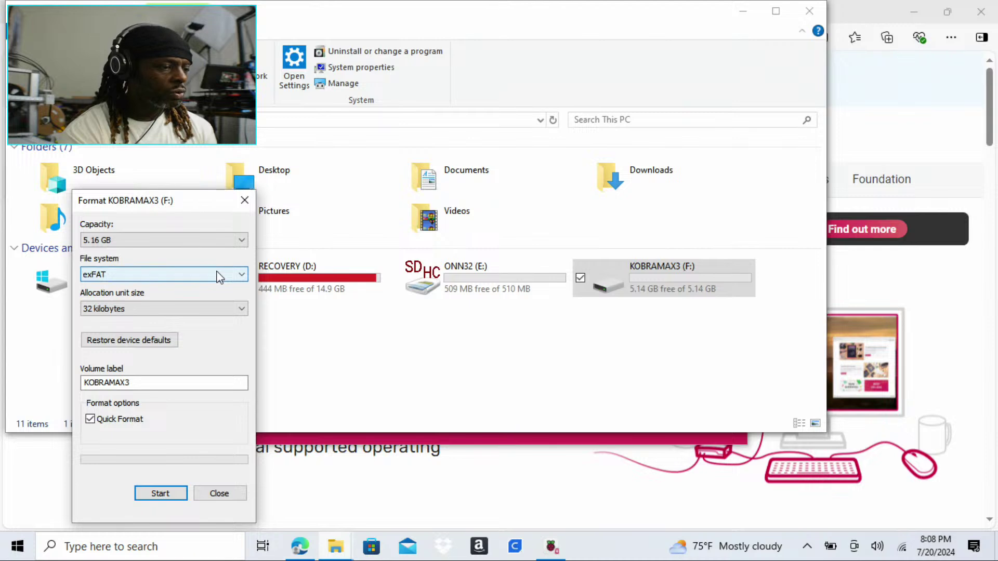
Switch back to FAT32, restore device defaults and turn off Quick Format.
left_click(217, 277)
left_click(194, 295)
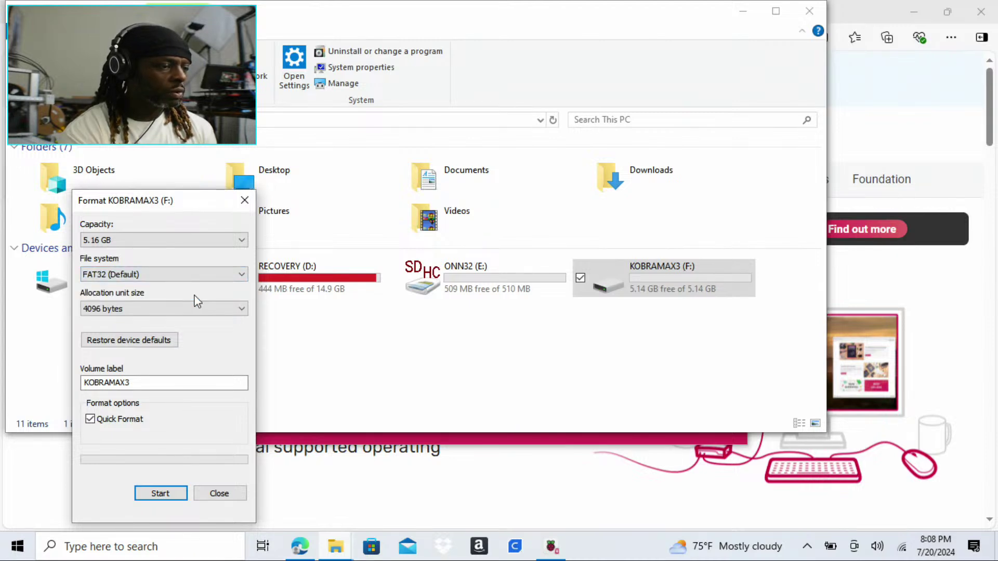
left_click(157, 341)
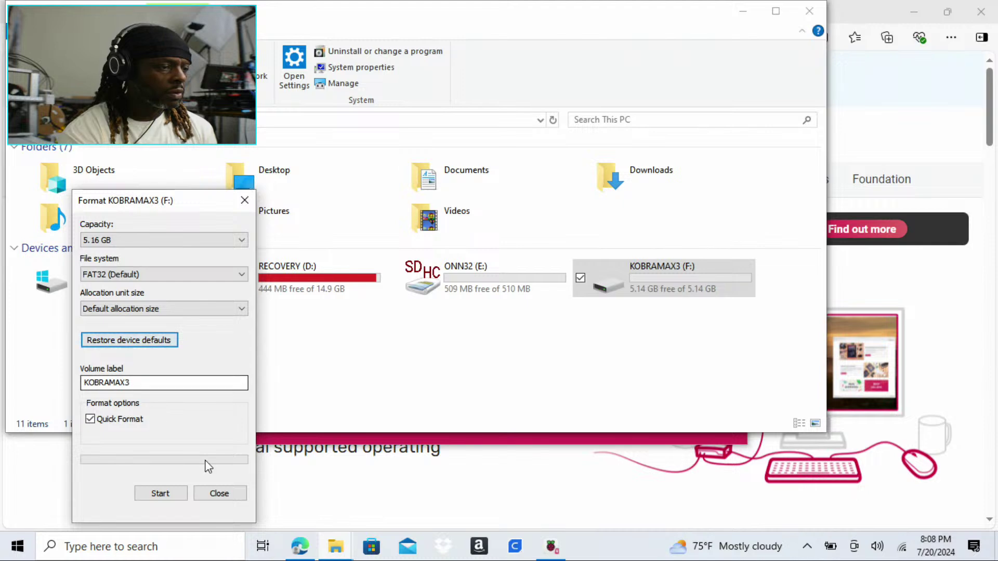
left_click(94, 421)
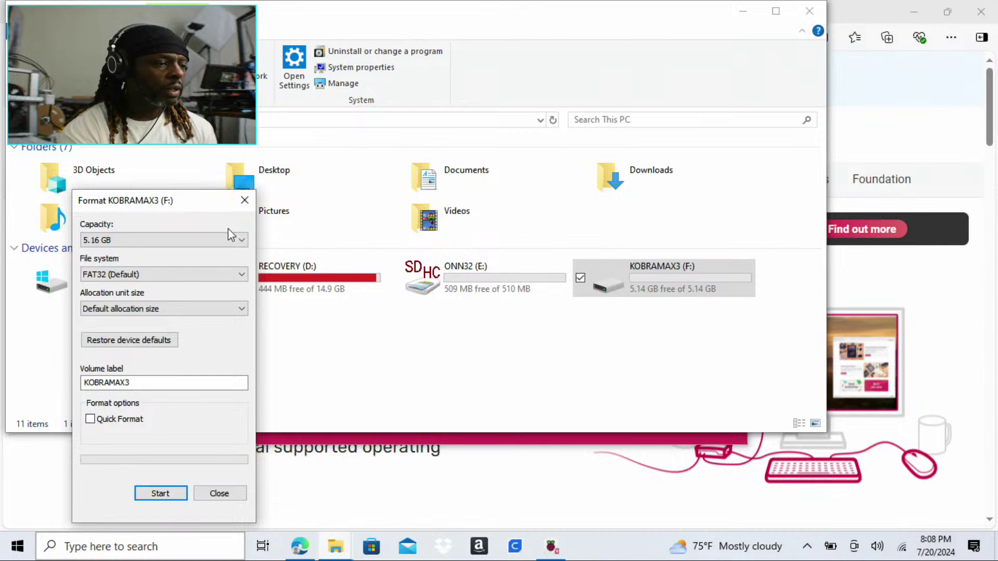
left_click(222, 243)
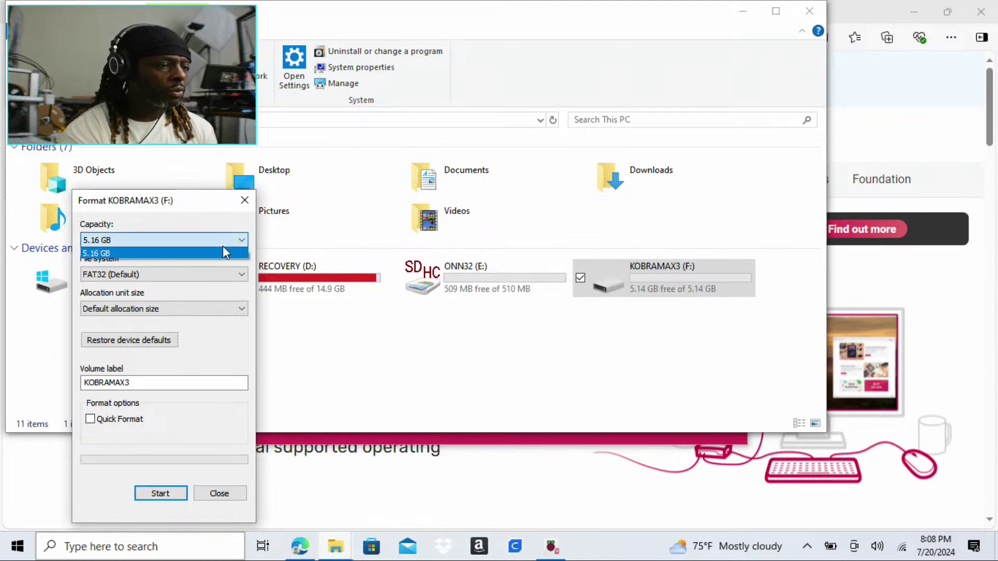
left_click(225, 253)
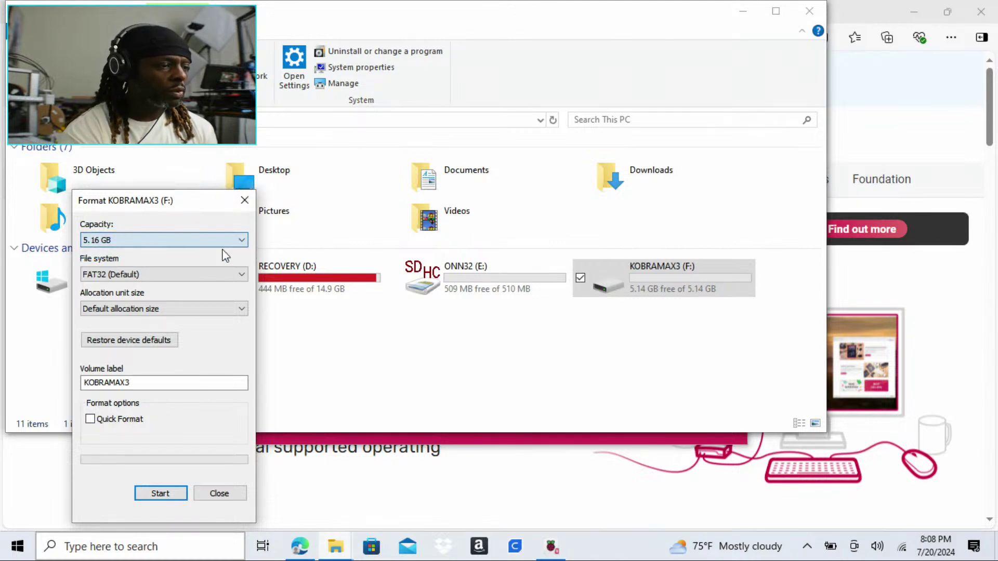
Start the full FAT32 format of KOBRAMAX3, confirm the data-erase warning, and acknowledge completion.
left_click(158, 494)
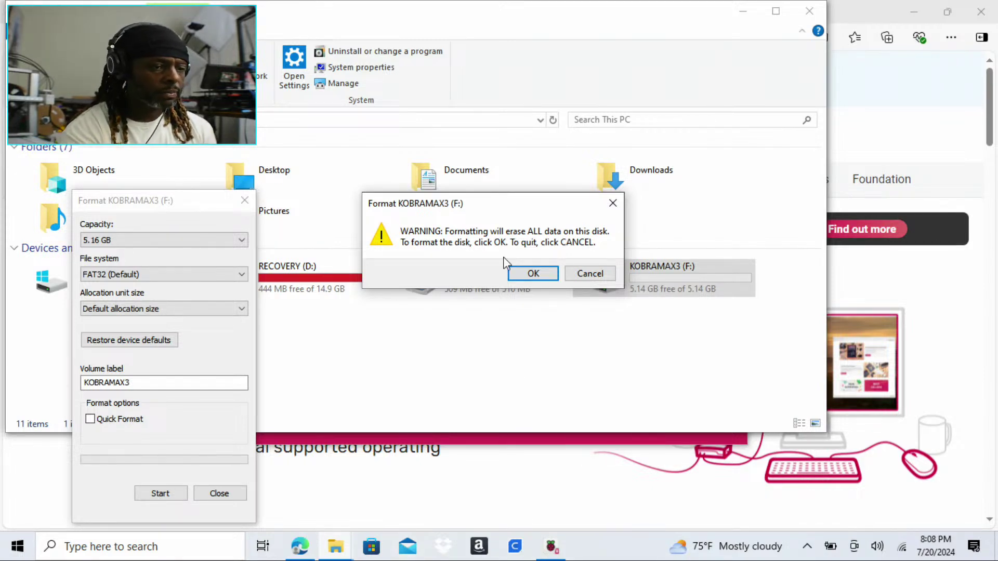
left_click(531, 273)
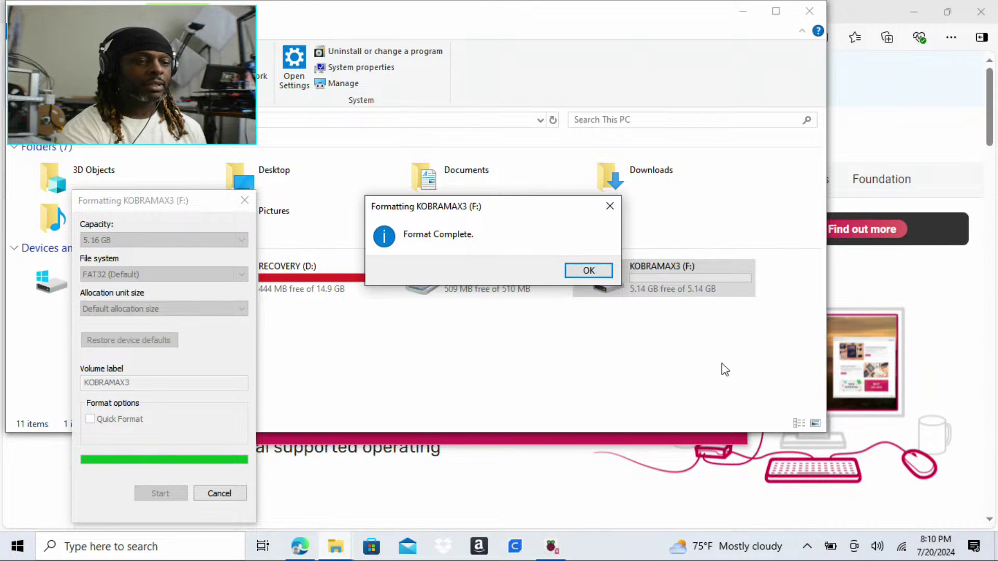
left_click(587, 272)
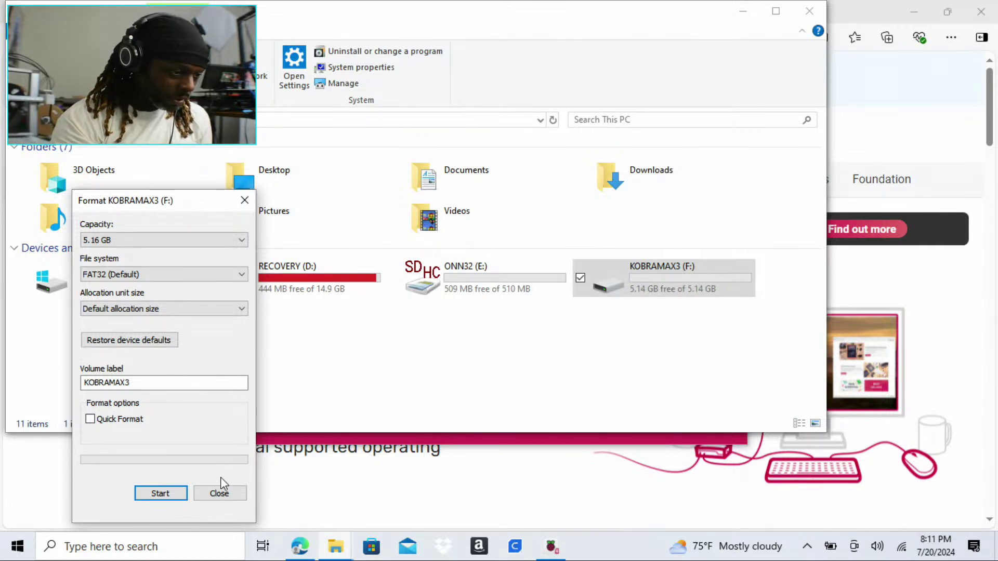
Close the Format window for KOBRAMAX3 (F:).
left_click(220, 494)
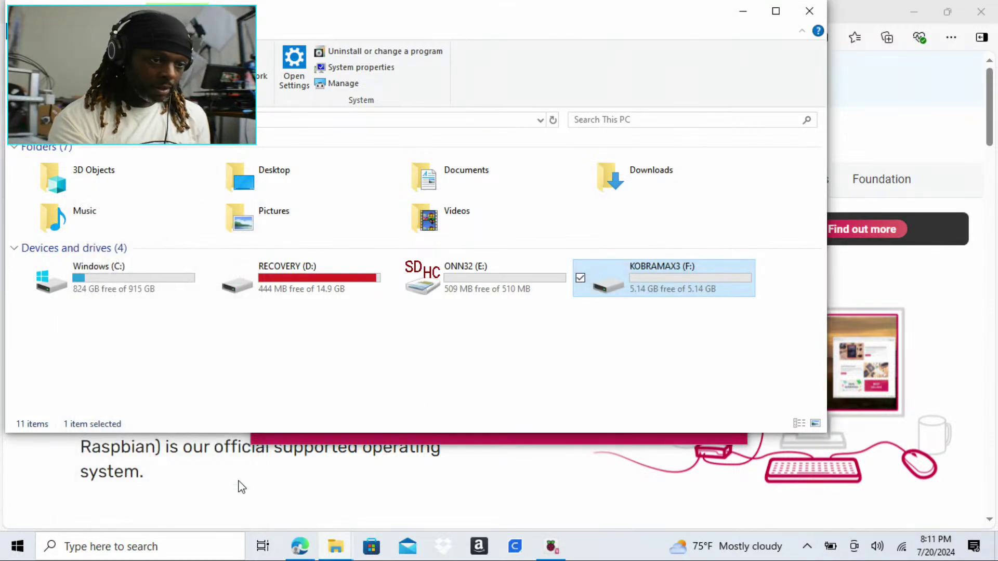
Eject the KOBRAMAX3 (F:) drive from its context menu.
right_click(655, 283)
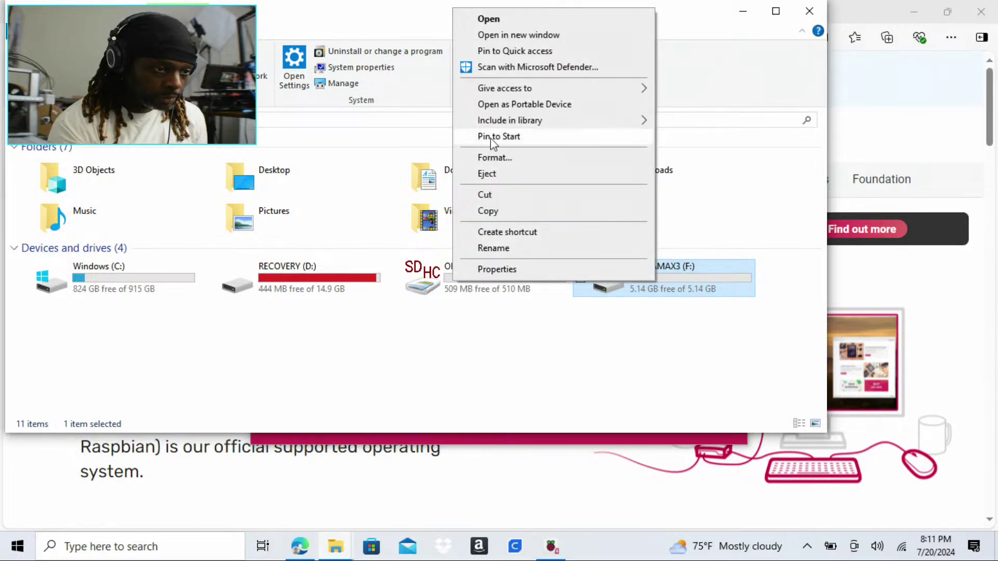
left_click(487, 174)
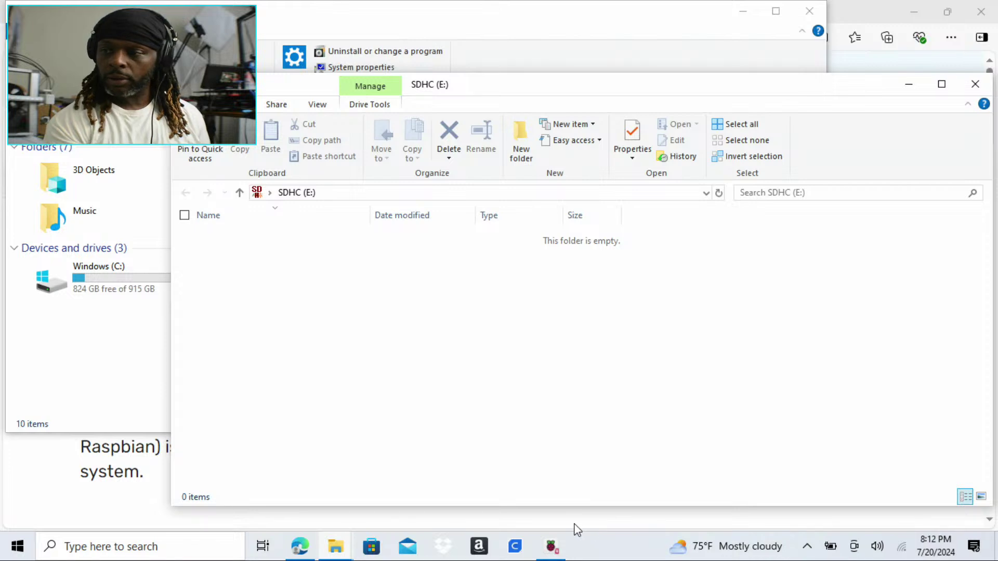
Select Raspberry Pi 4 as the device in Raspberry Pi Imager.
left_click(552, 546)
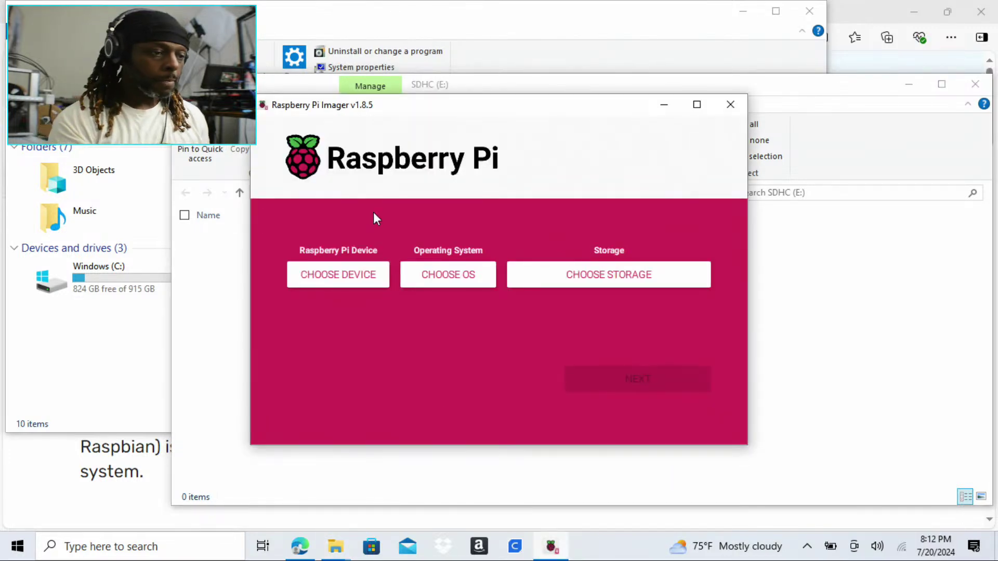
left_click(344, 274)
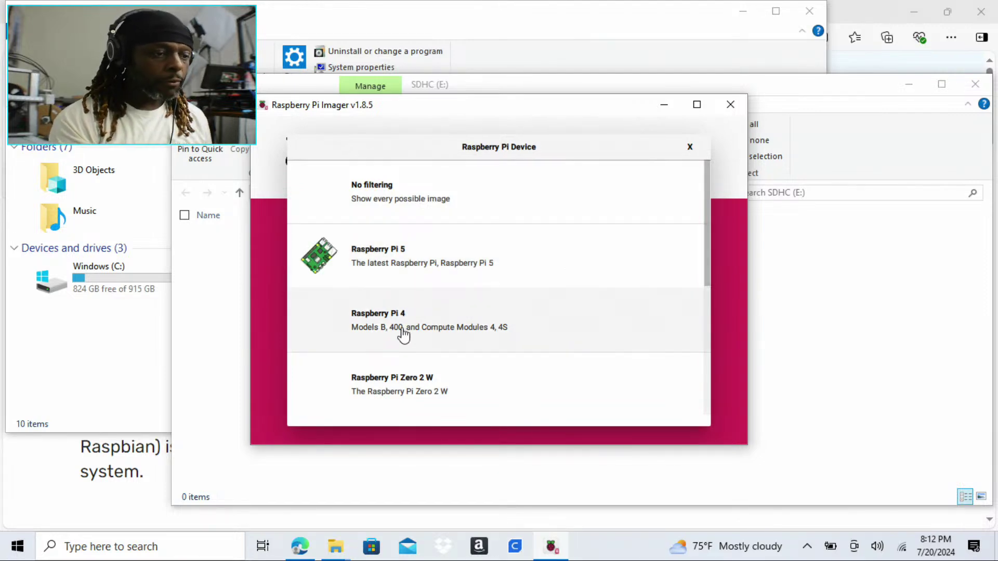
left_click(404, 335)
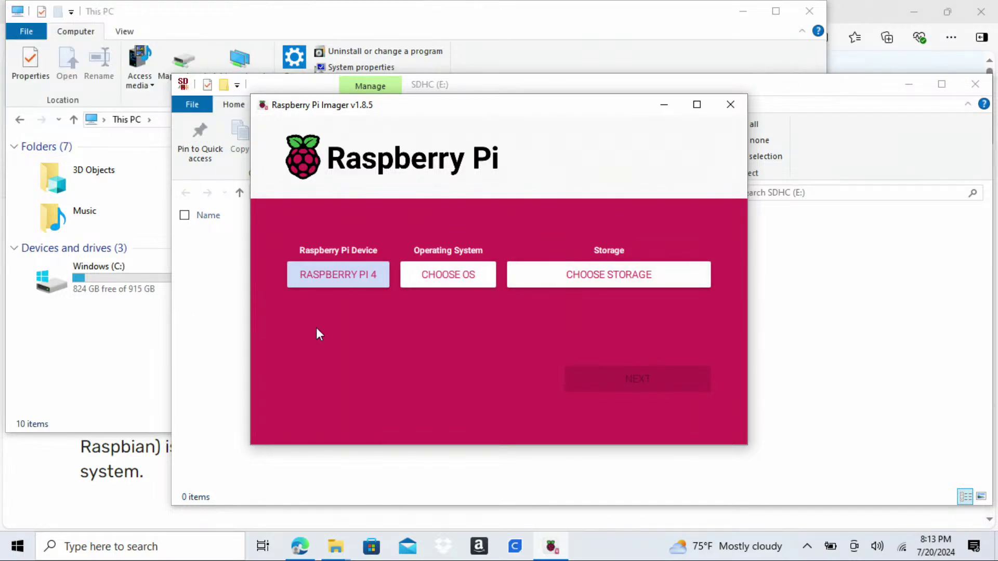
left_click(323, 277)
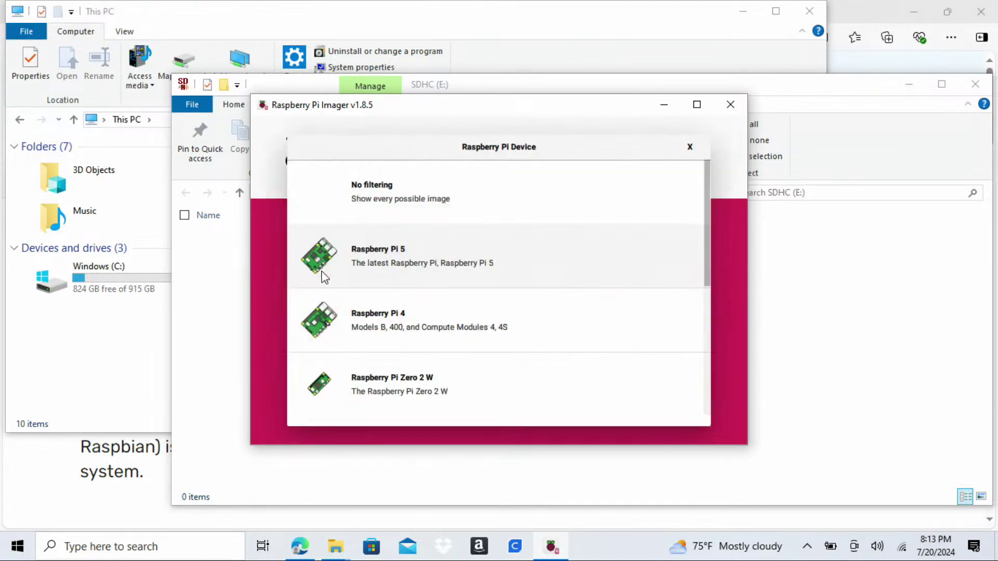
left_click(419, 335)
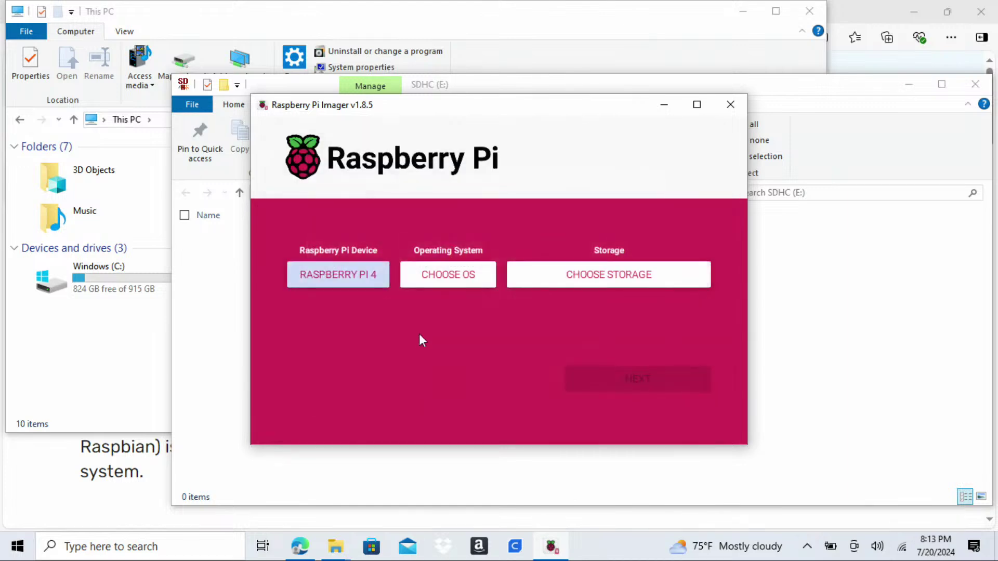
Choose Raspberry Pi OS (64-bit) and the 30.9 GB SDHC card as storage.
left_click(437, 286)
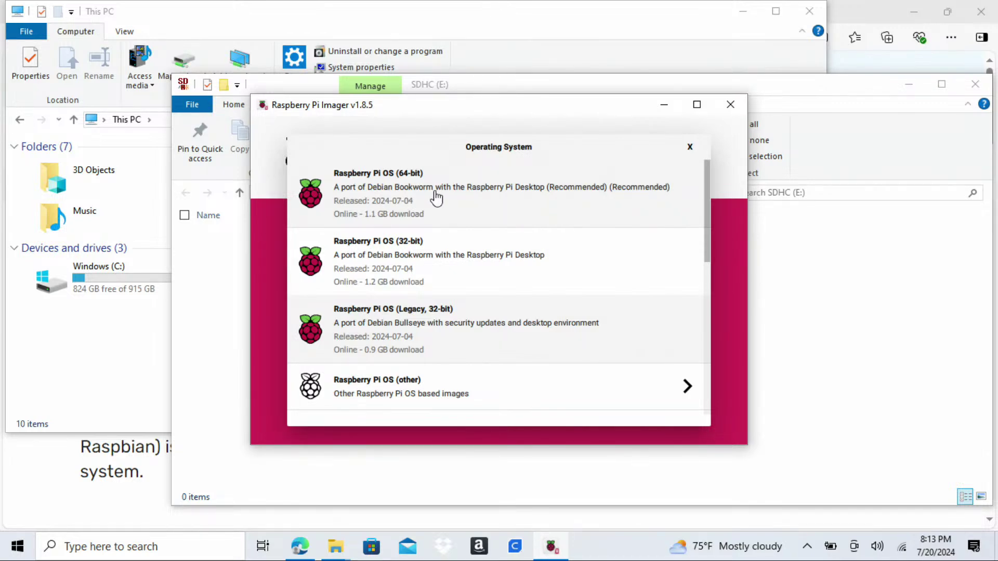
left_click(412, 203)
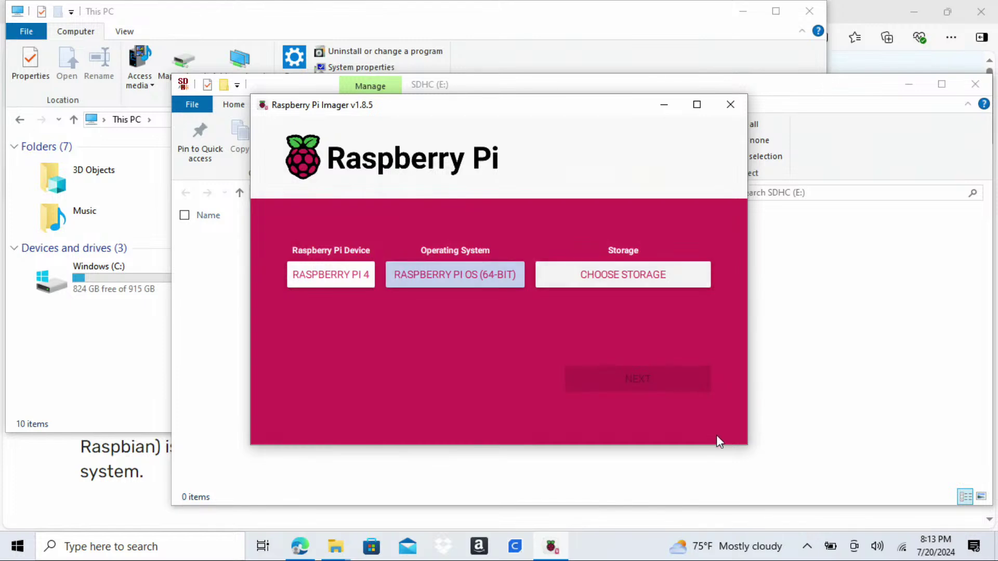
left_click(603, 278)
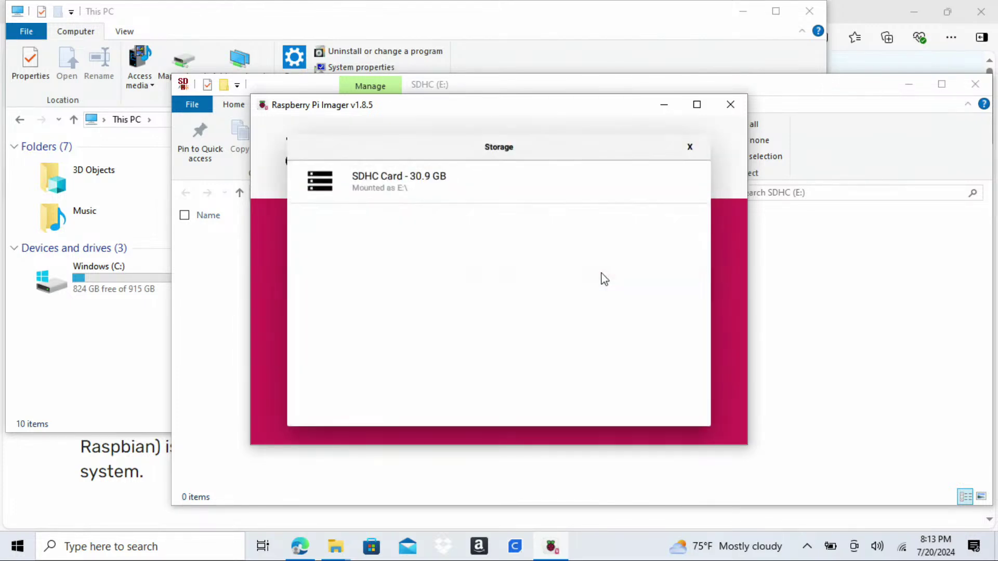
left_click(373, 182)
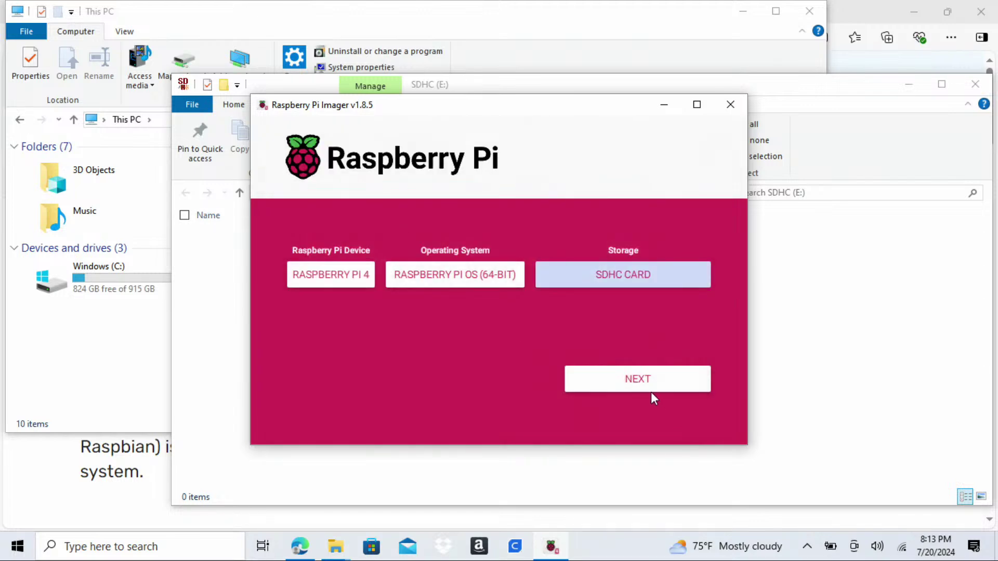
Open OS customisation and enable hostname, username/password and wireless LAN settings.
left_click(607, 388)
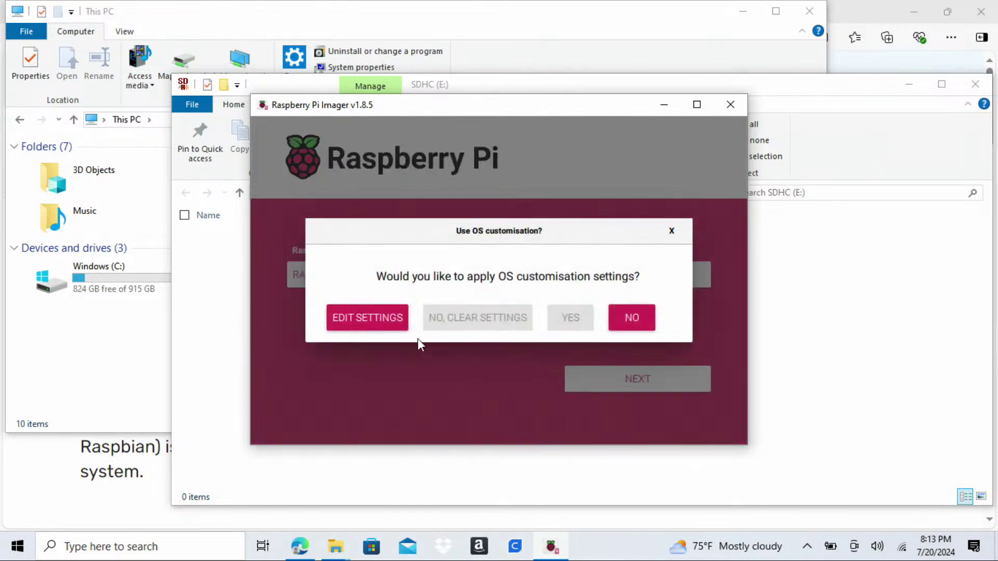
left_click(349, 317)
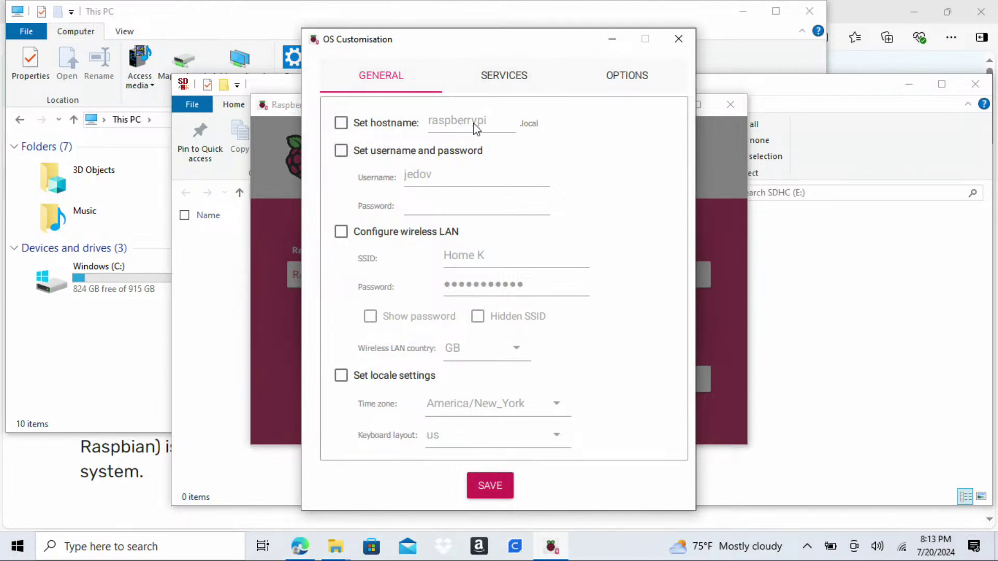
left_click(341, 151)
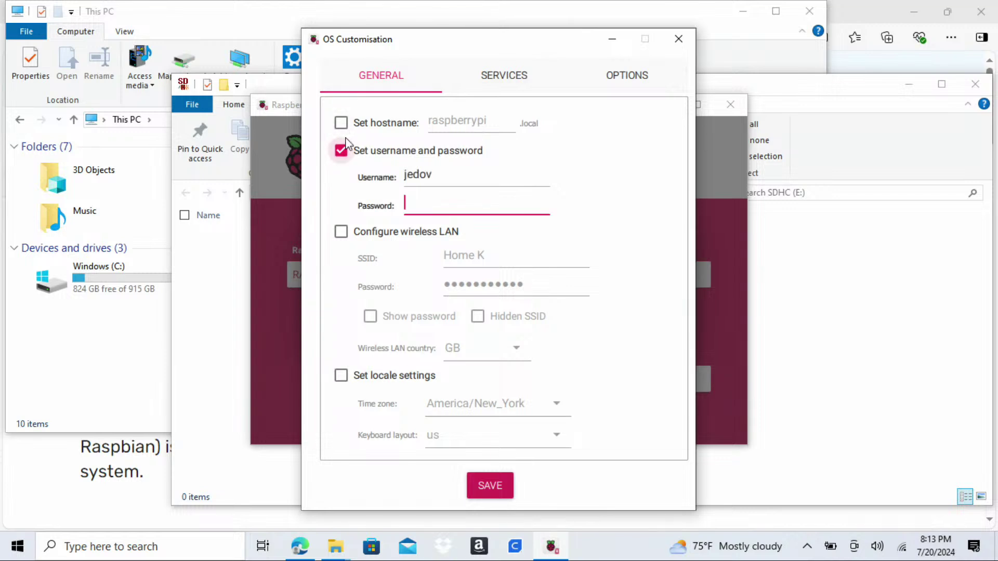
left_click(341, 124)
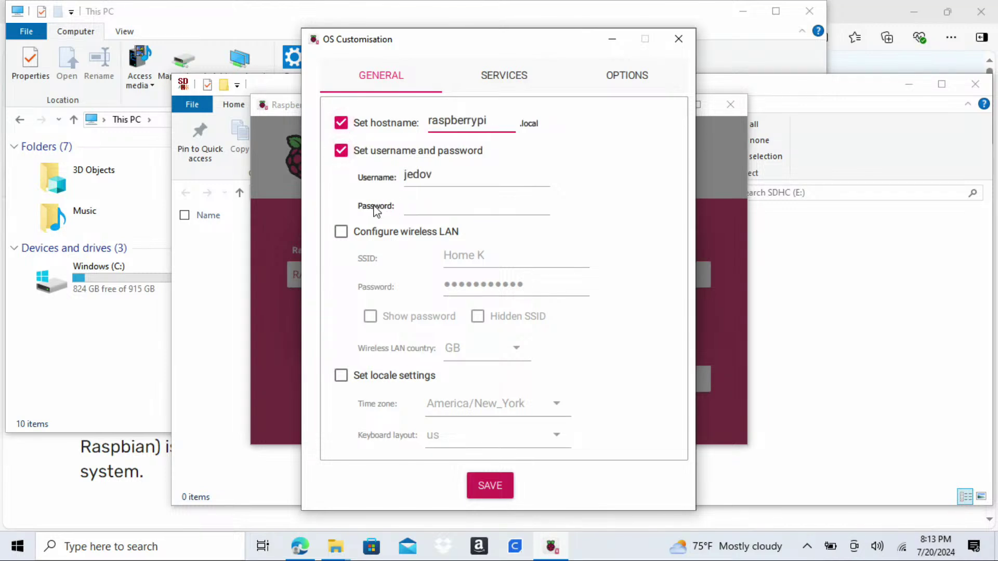
left_click(341, 232)
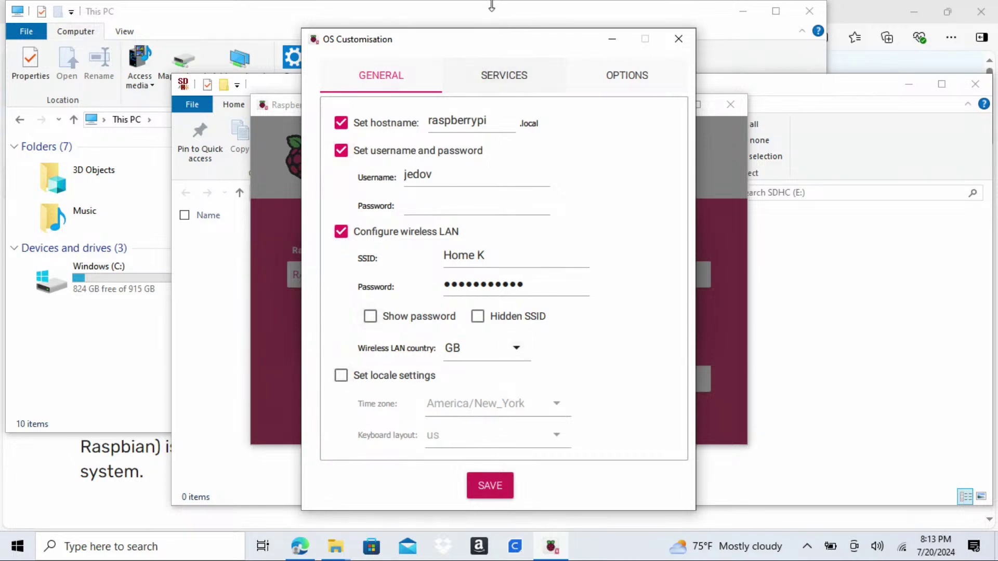
Set the hostname to Kobramax4 and the username to pi.
left_click(471, 122)
left_click(489, 120)
left_click_drag(489, 120, 383, 132)
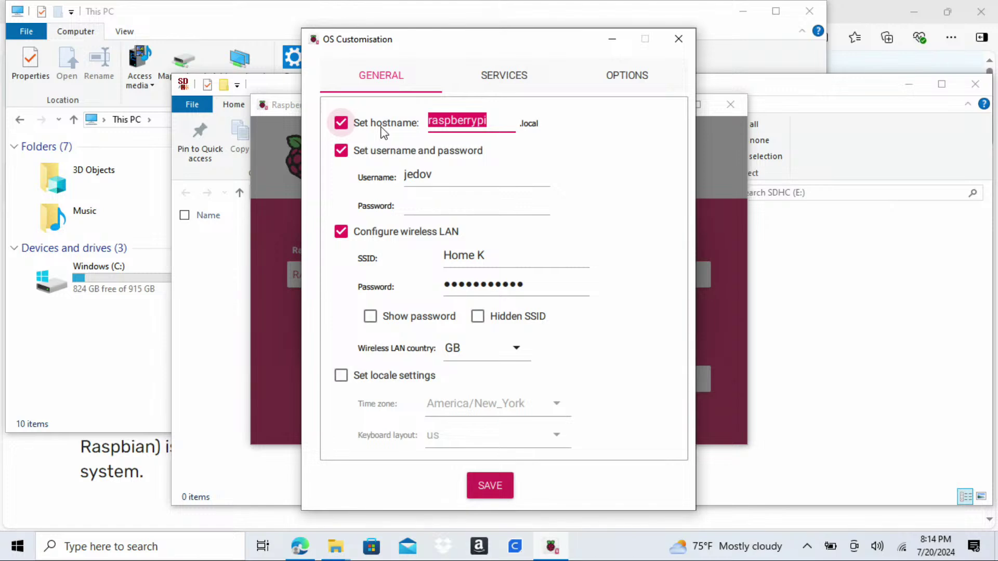
type("Kobra")
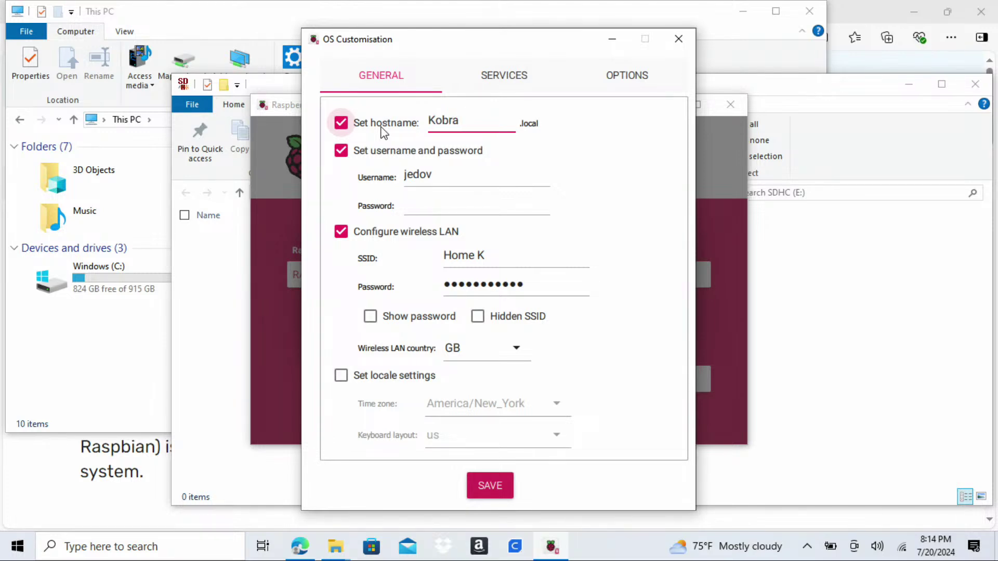
type("max4")
left_click_drag(436, 171, 355, 176)
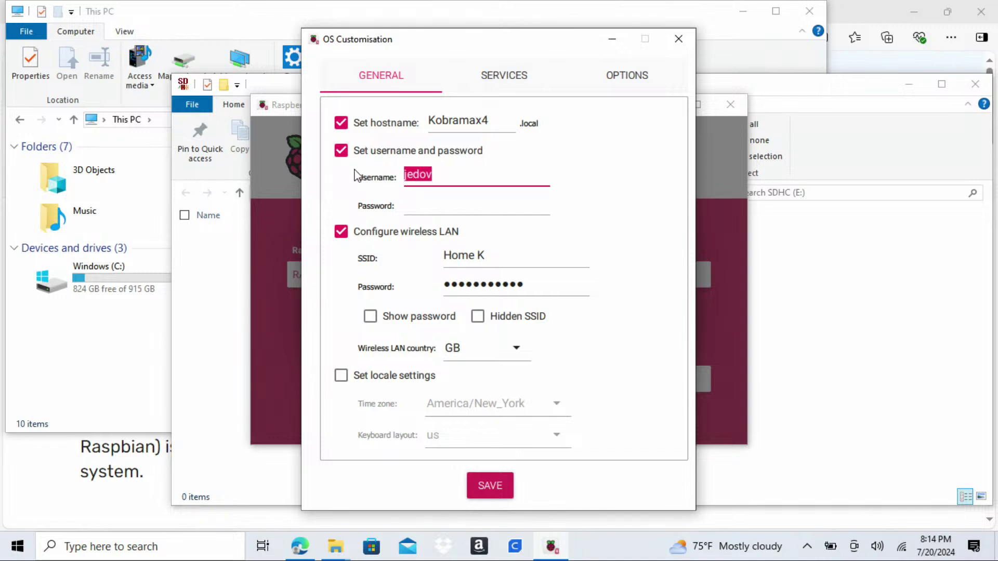
key("BackSpace")
type("pi")
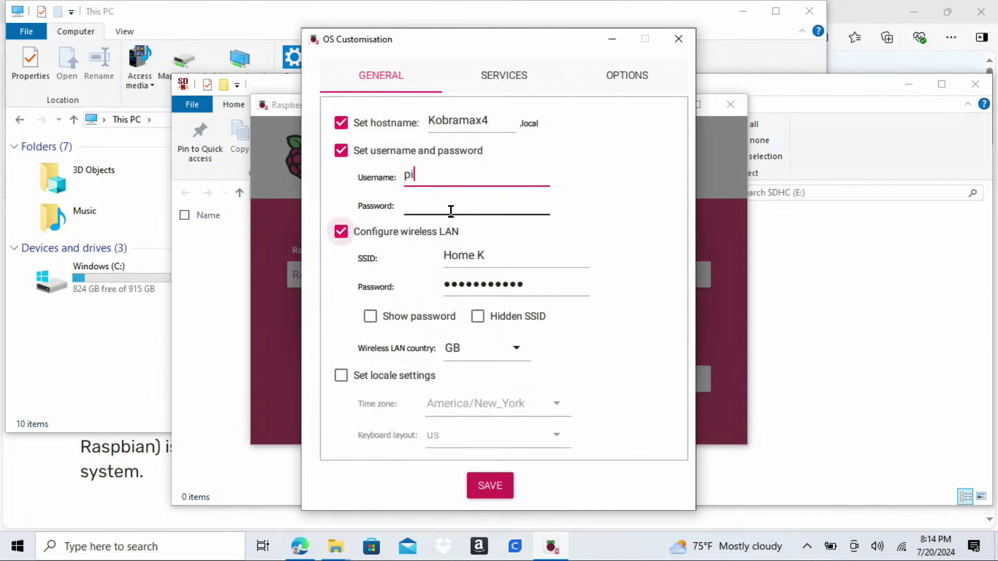
left_click(447, 209)
Finish entering the account password, removing a stray extra character.
type("r")
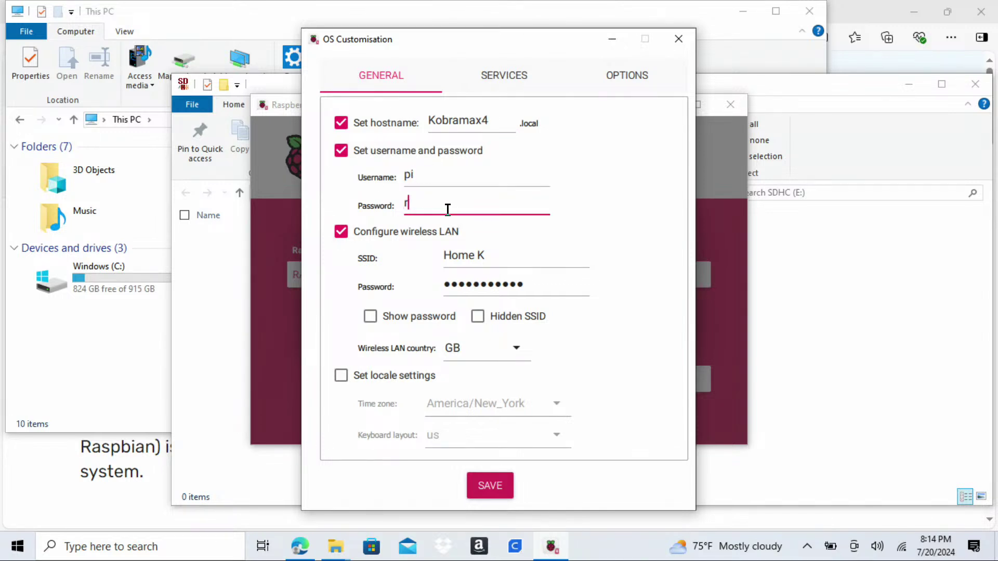
key("BackSpace")
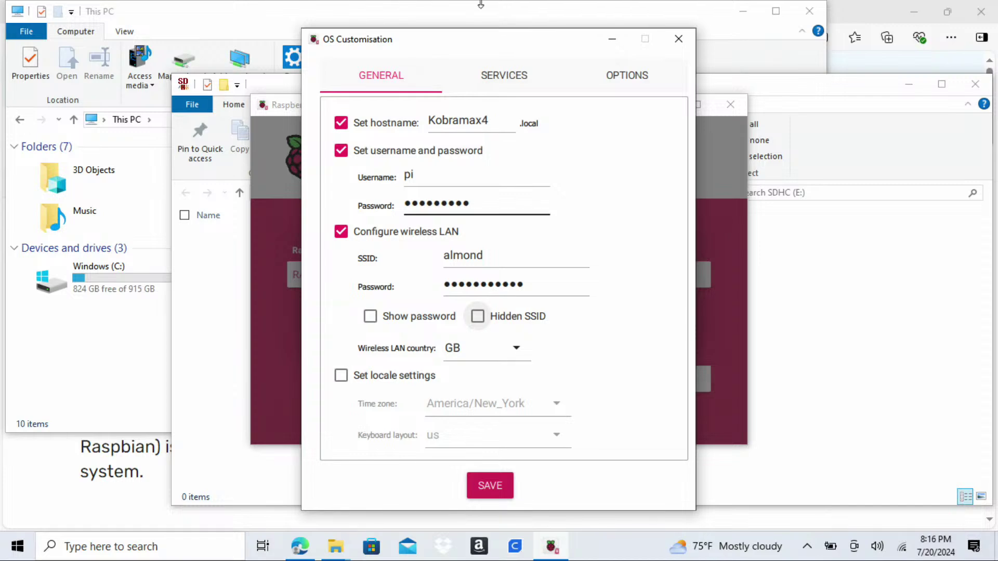
Turn on SSH with password authentication, then look over the Options and General settings.
left_click(517, 88)
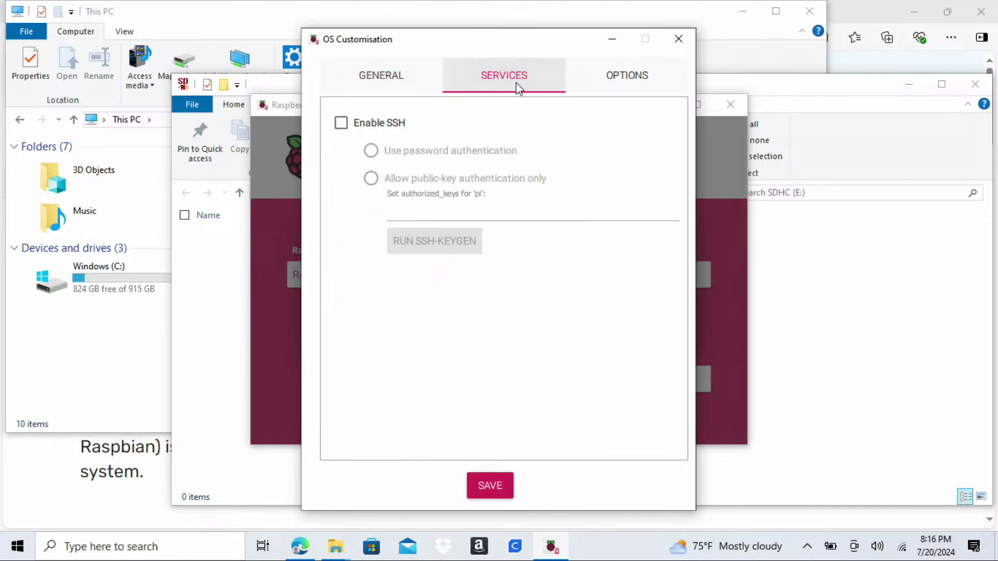
left_click(340, 123)
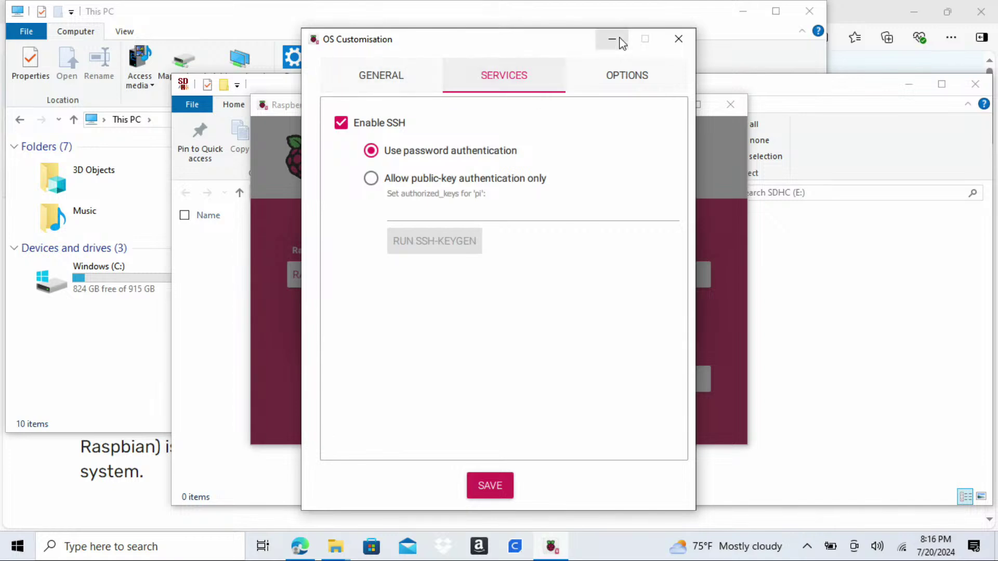
left_click(617, 77)
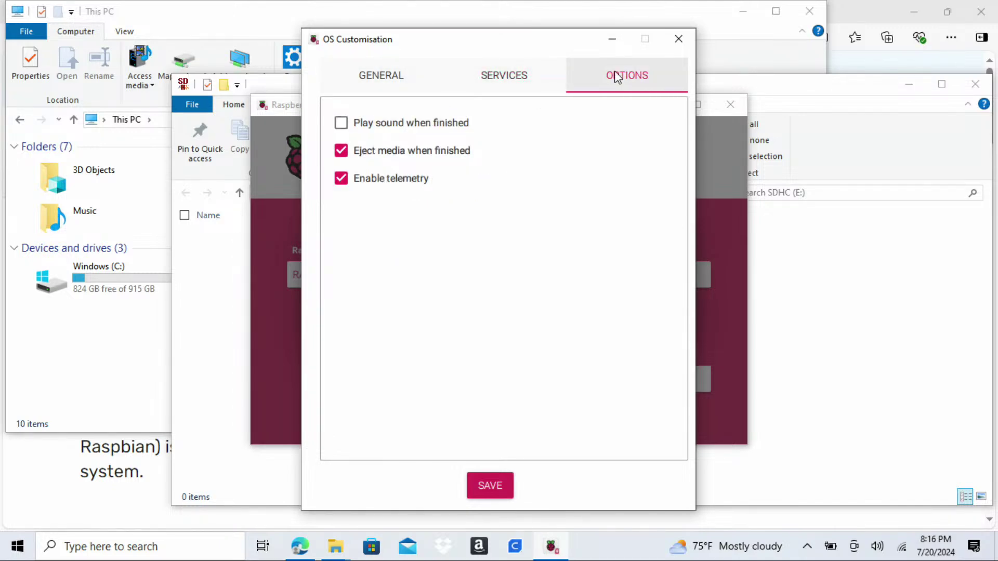
left_click(494, 75)
left_click(367, 81)
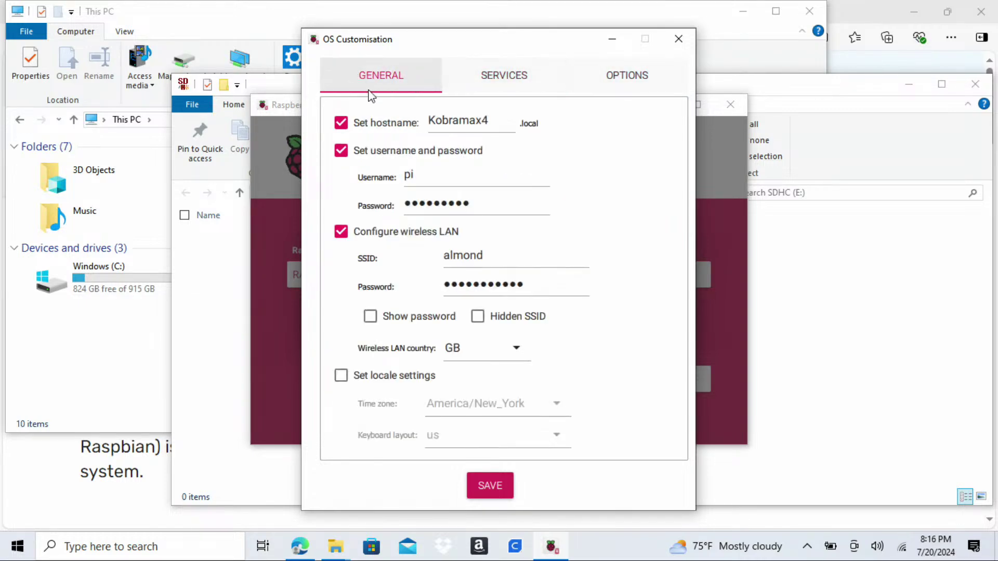
left_click(486, 88)
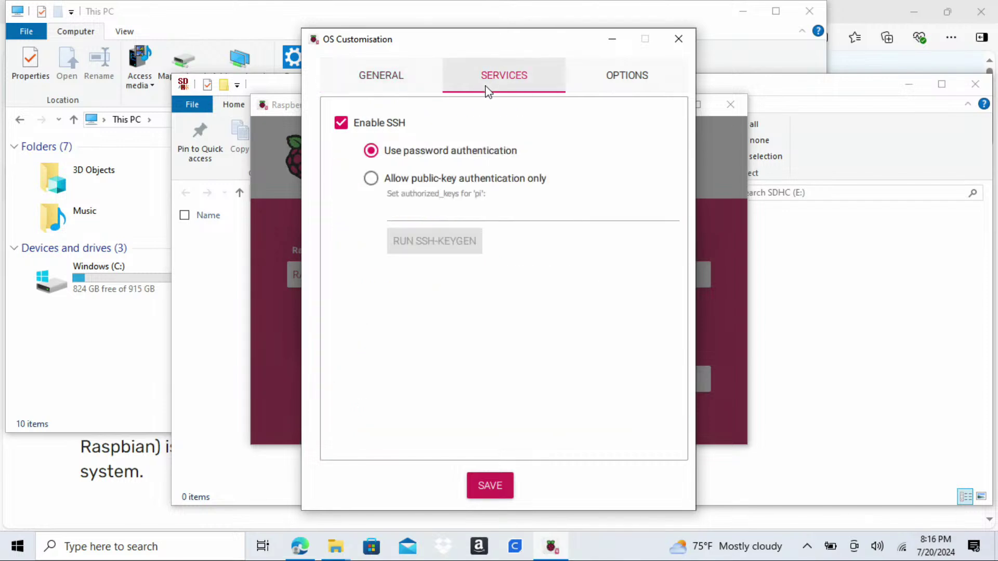
left_click(368, 74)
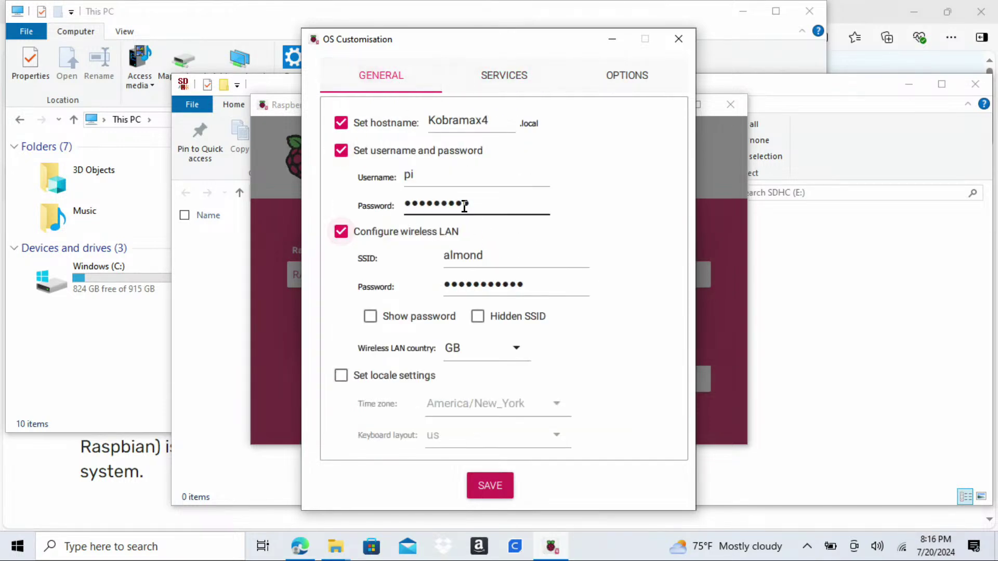
left_click(372, 73)
Save the OS customisation settings and choose to apply them to the image.
left_click(484, 493)
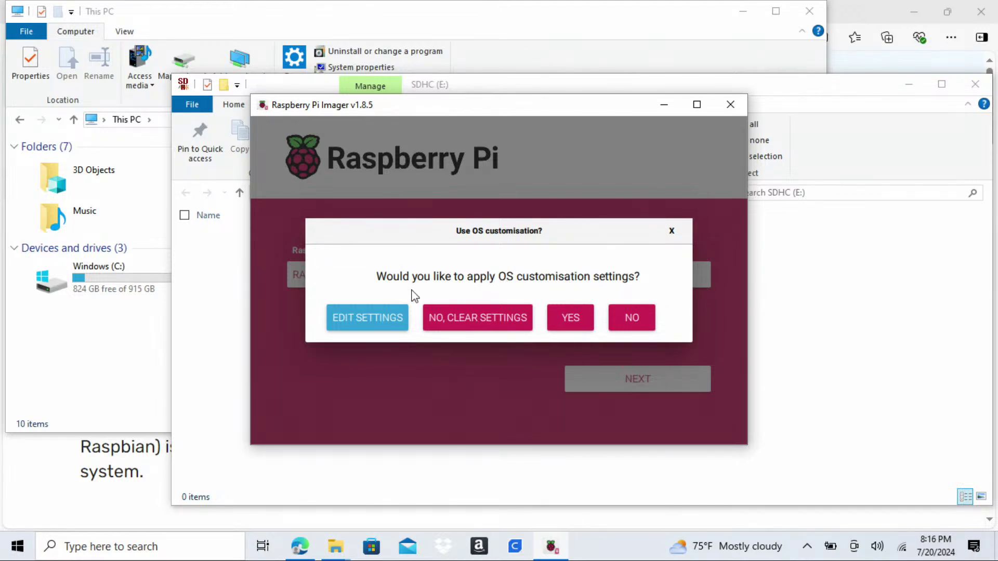
left_click(574, 322)
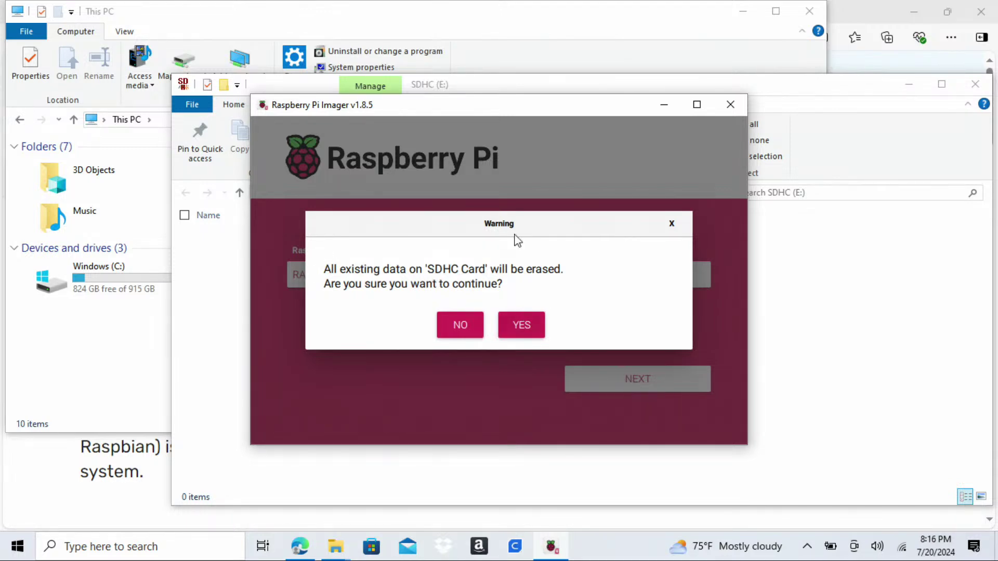
Confirm erasing the SDHC card so the customised image starts writing.
left_click(521, 325)
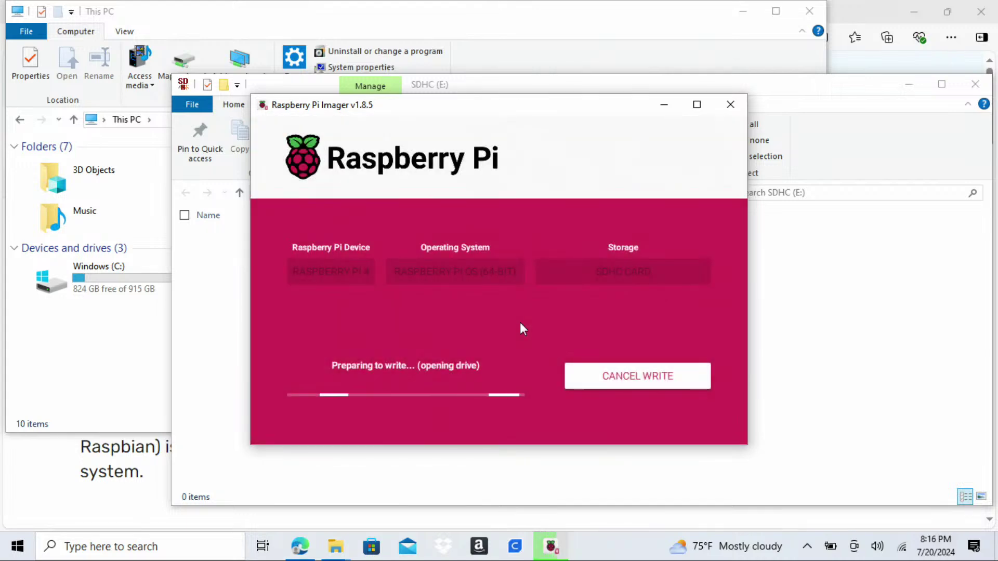